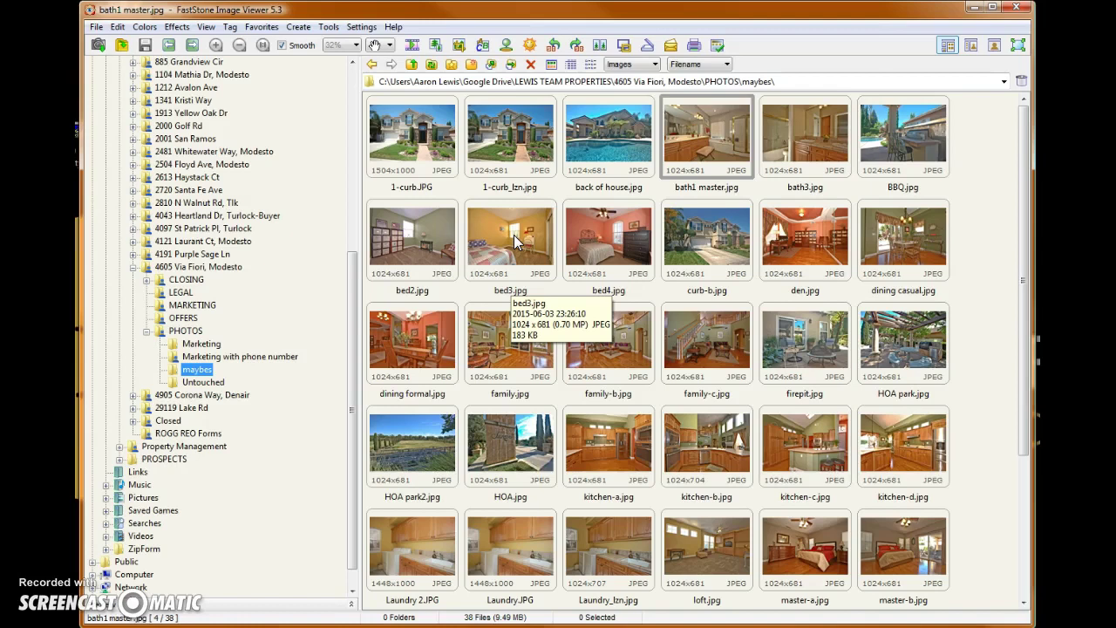
Select all 38 photo thumbnails in the maybes folder with Ctrl+A
left_click(488, 272)
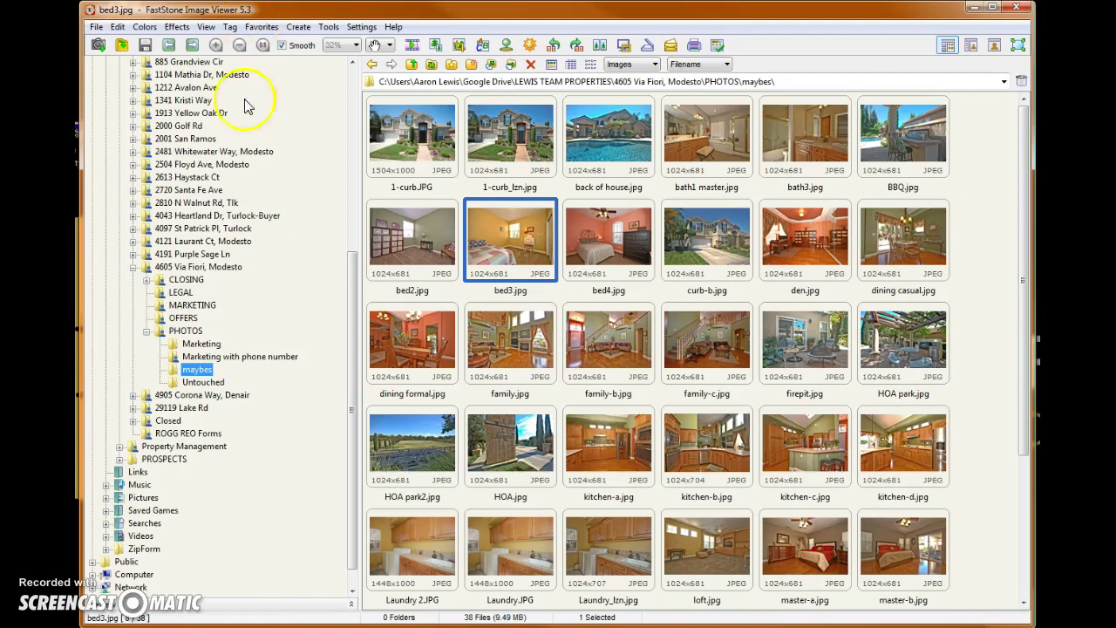
mouse_move(352, 261)
left_mouse_down()
mouse_move(349, 77)
mouse_move(341, 251)
left_mouse_up()
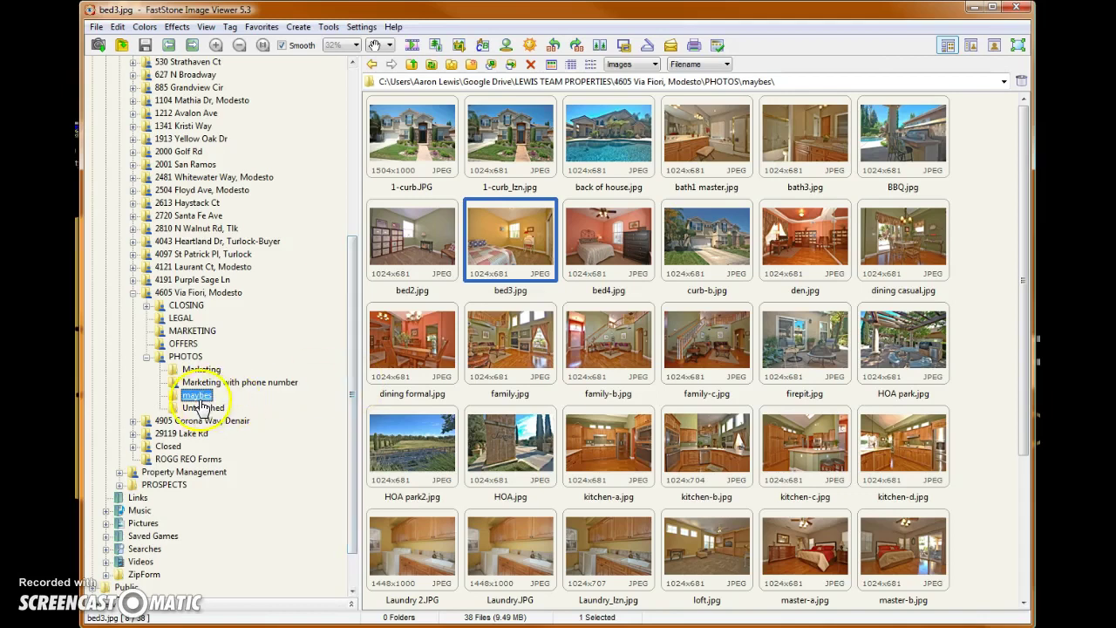
left_click(558, 141)
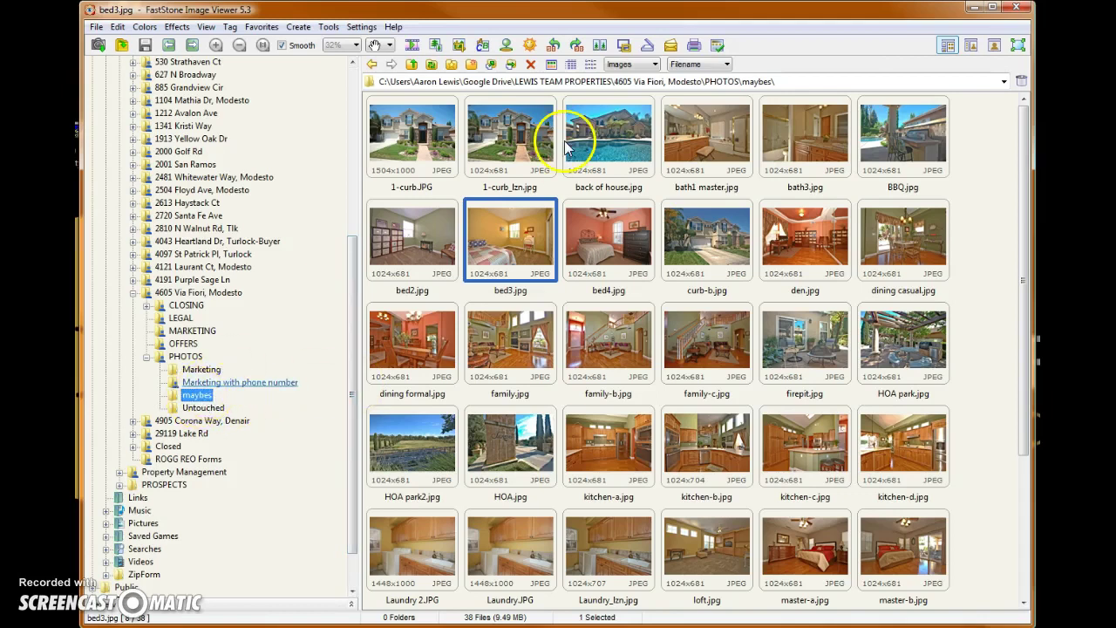
left_click(423, 148)
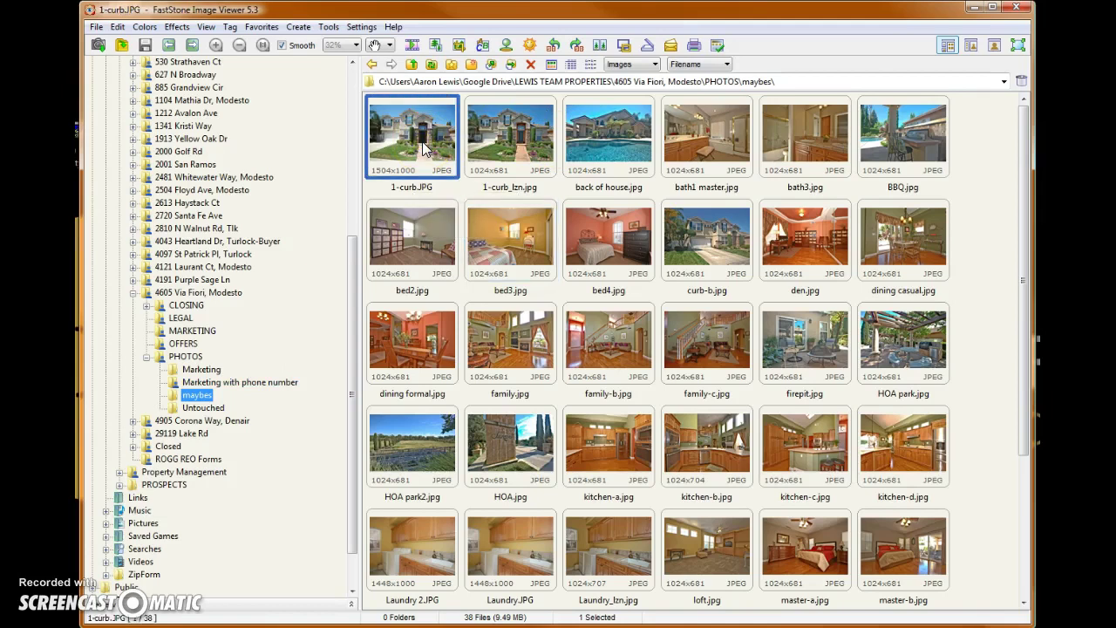
key("ctrl+a")
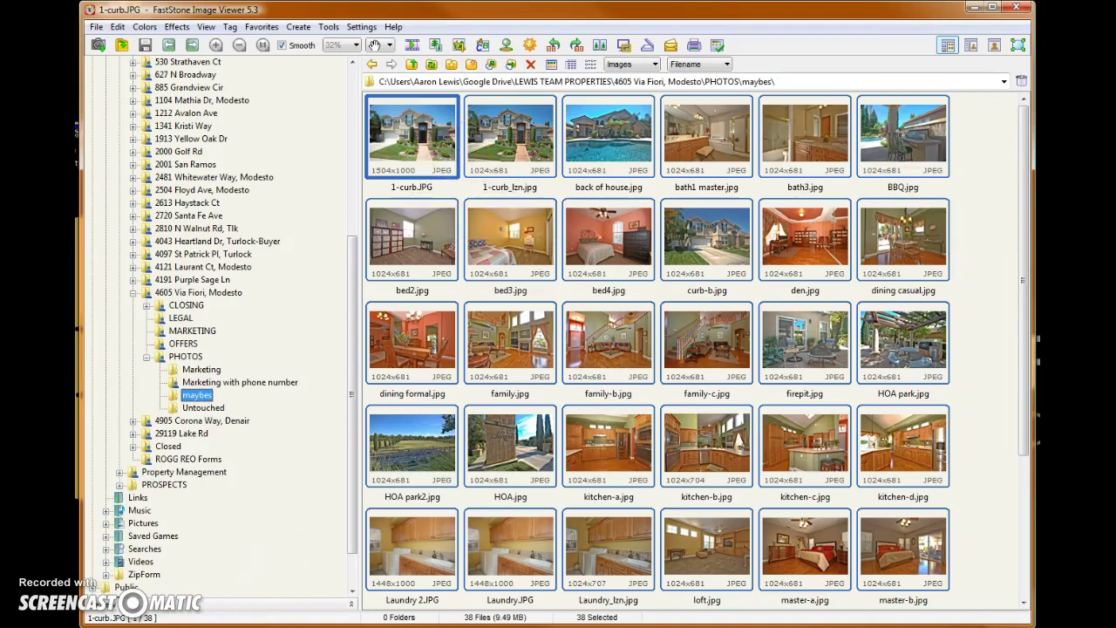
Start Batch Convert Selected Images from the Tools menu and move its window slightly left
left_click(298, 27)
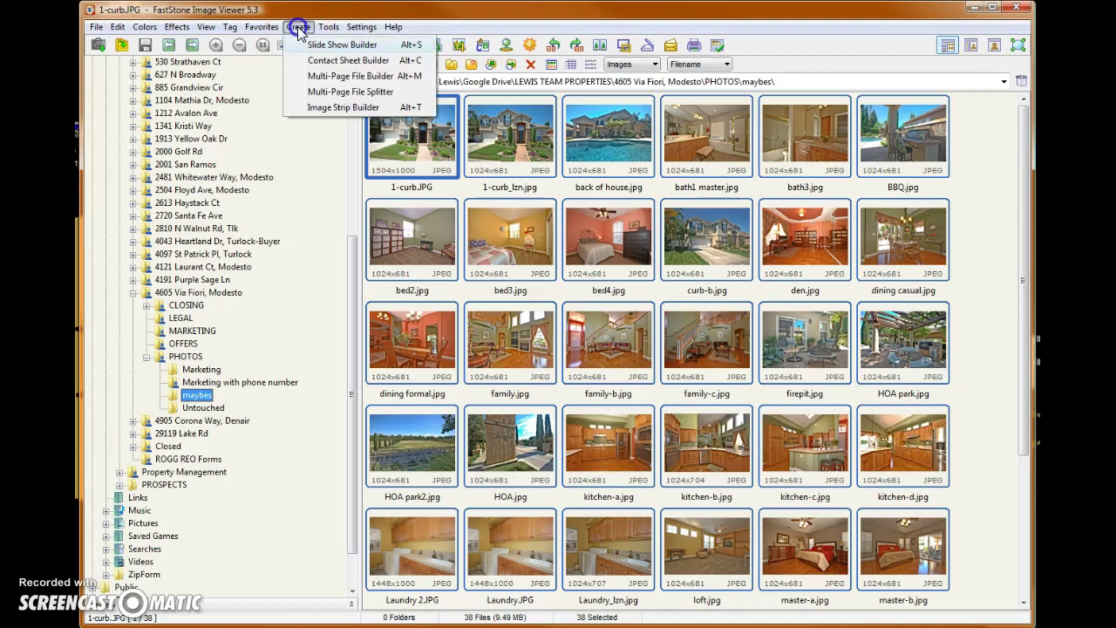
mouse_move(327, 28)
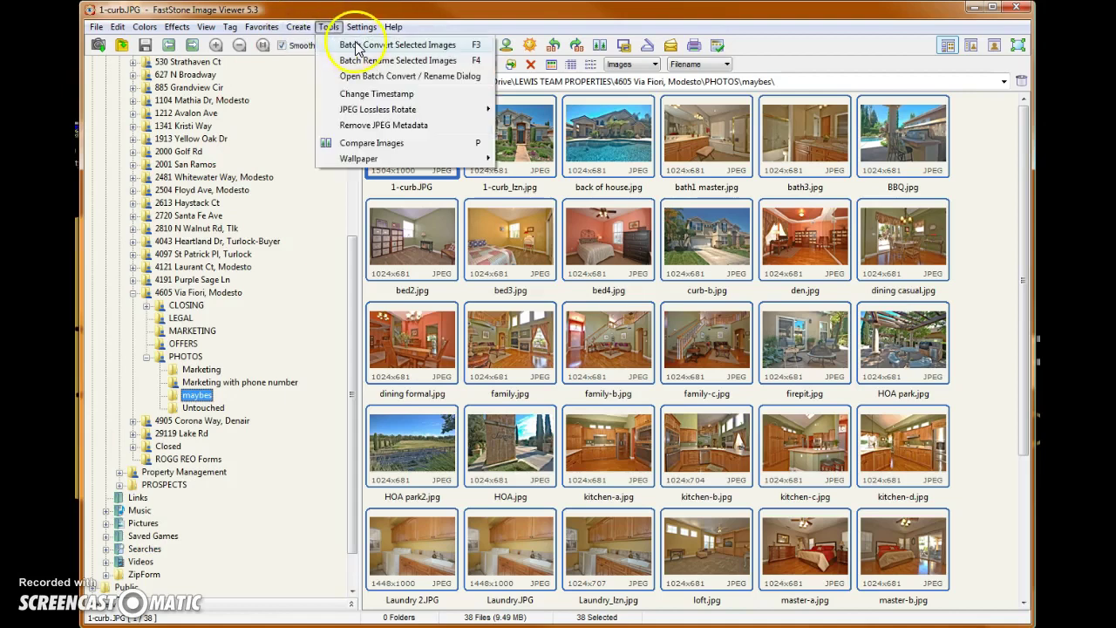
left_click(356, 45)
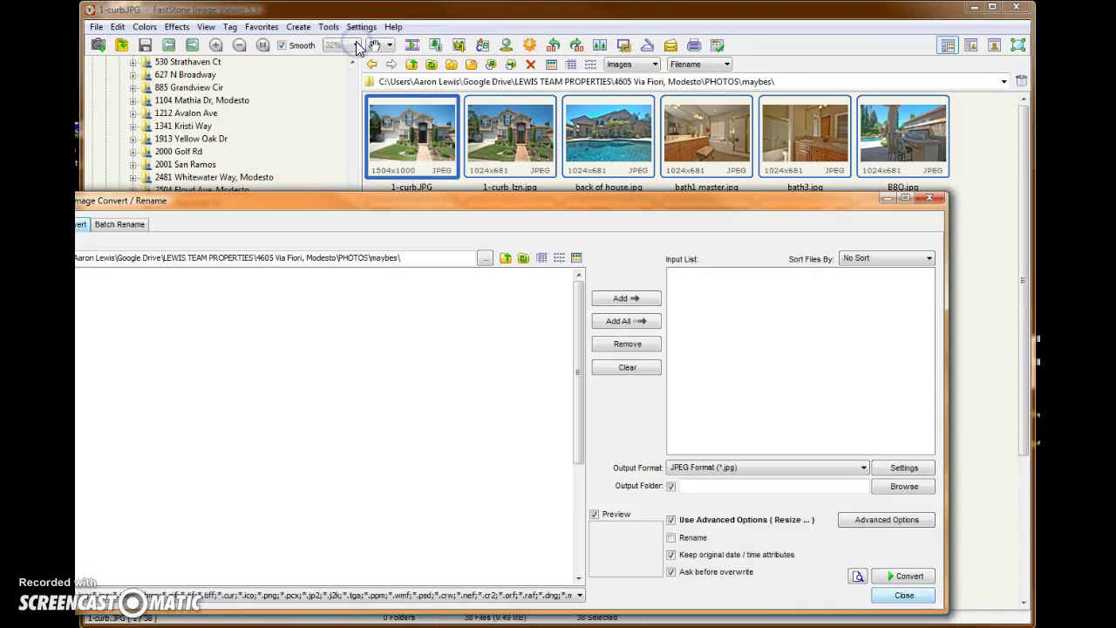
left_click(561, 123)
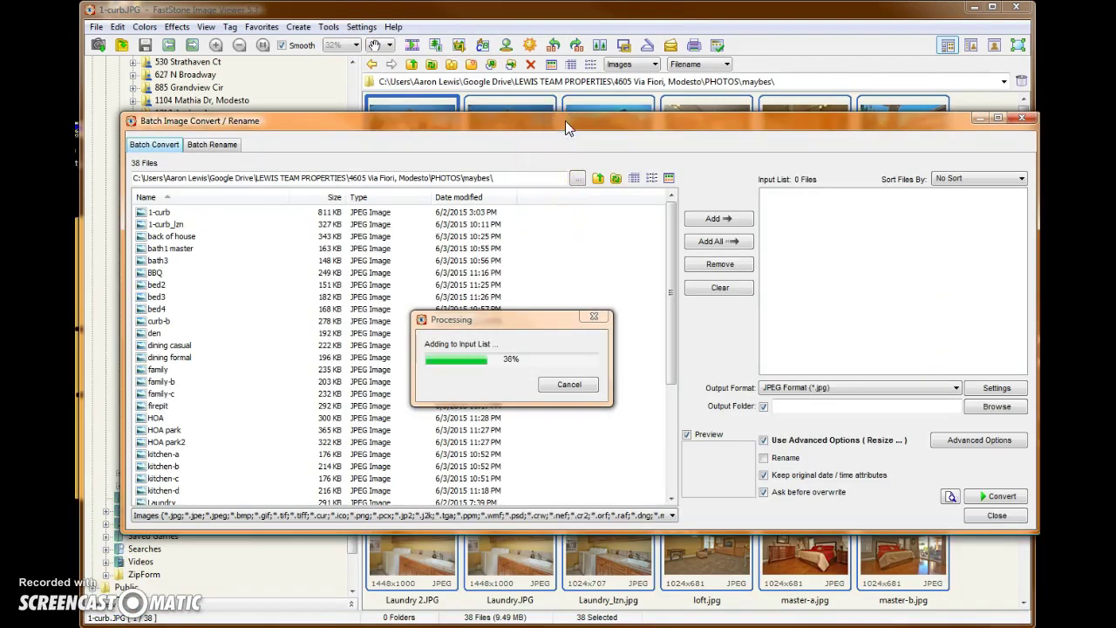
left_click_drag(565, 121, 527, 128)
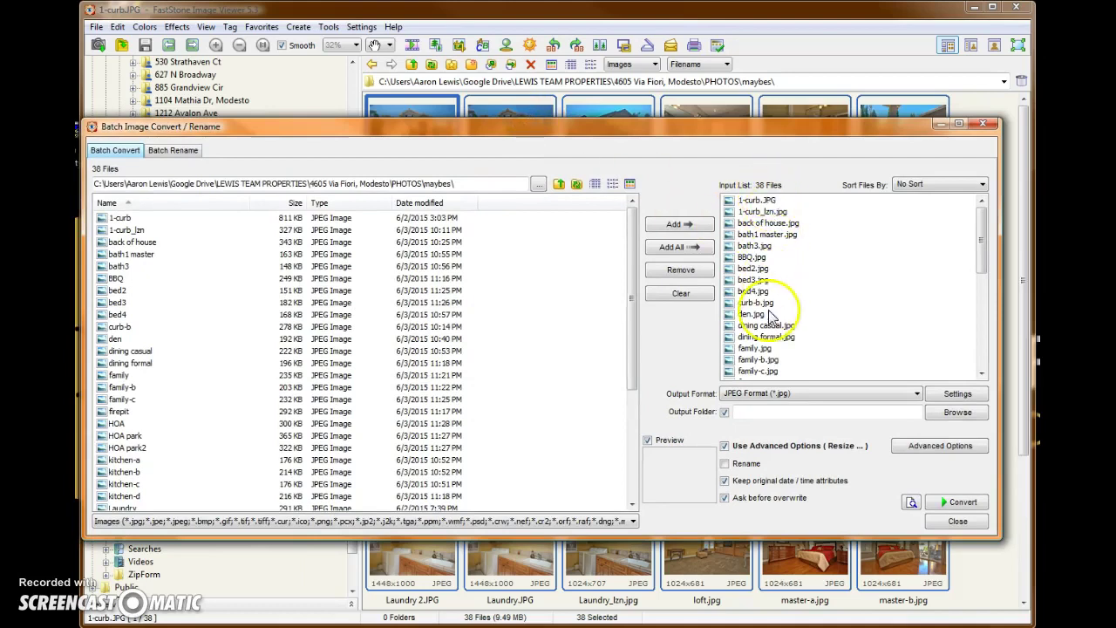
Enable one-side resizing to 800 px width, skip smaller images, and confirm the advanced options
left_click(931, 449)
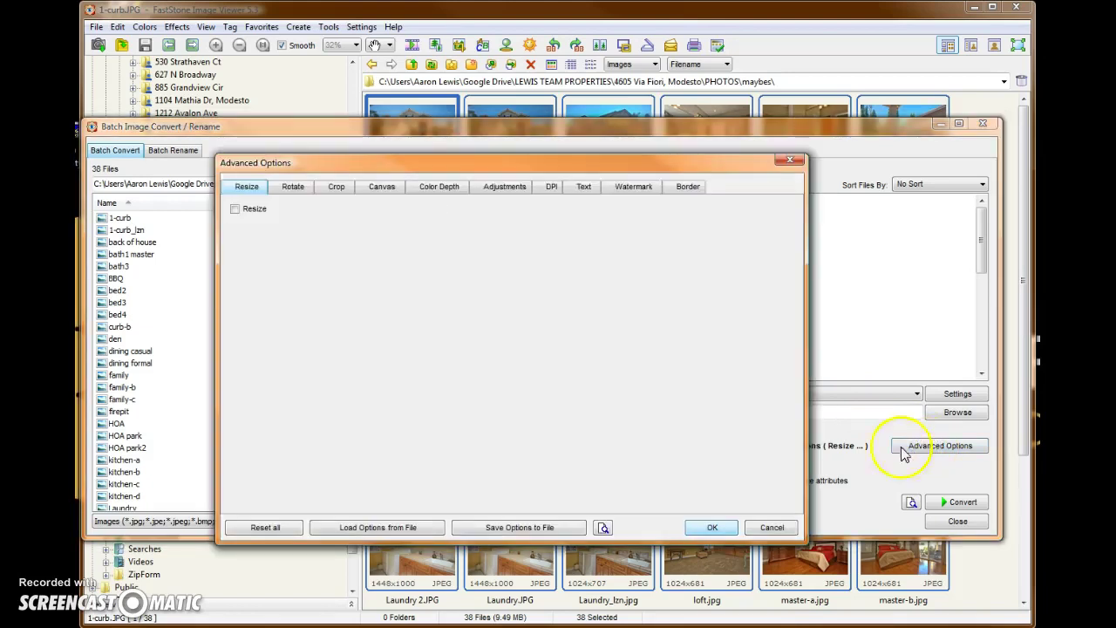
left_click(234, 209)
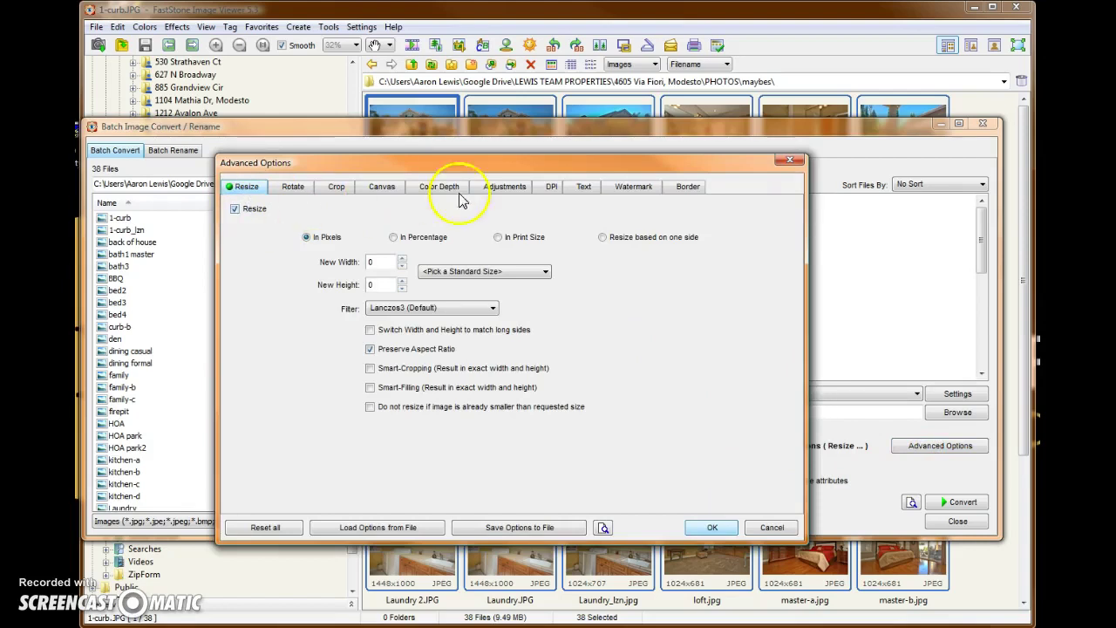
left_click(602, 238)
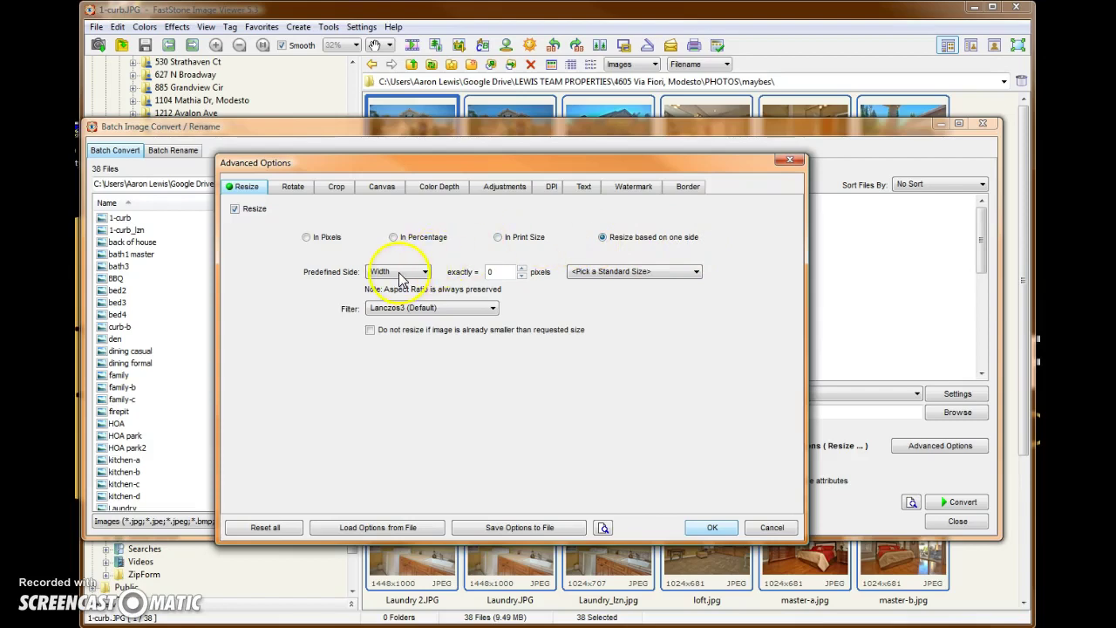
double_click(490, 272)
type("8")
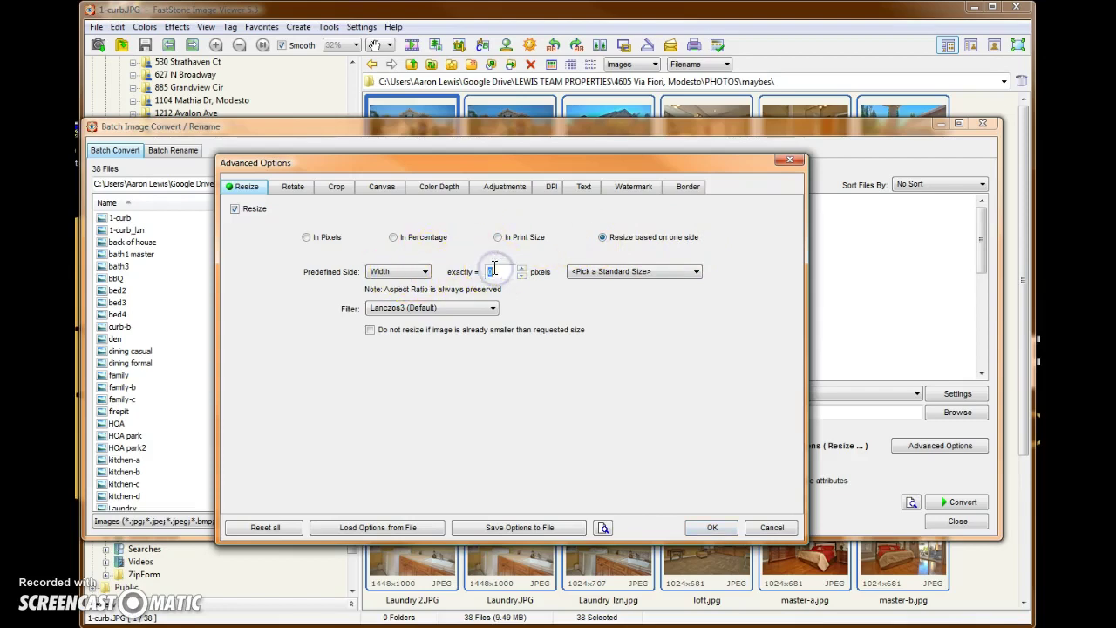
type("00")
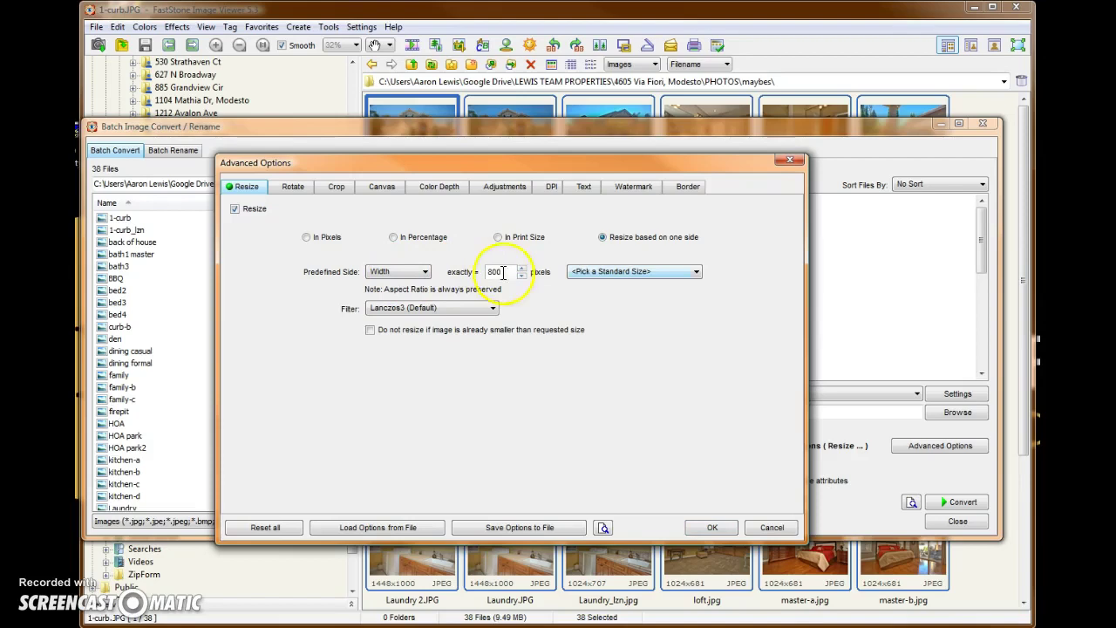
left_click(370, 331)
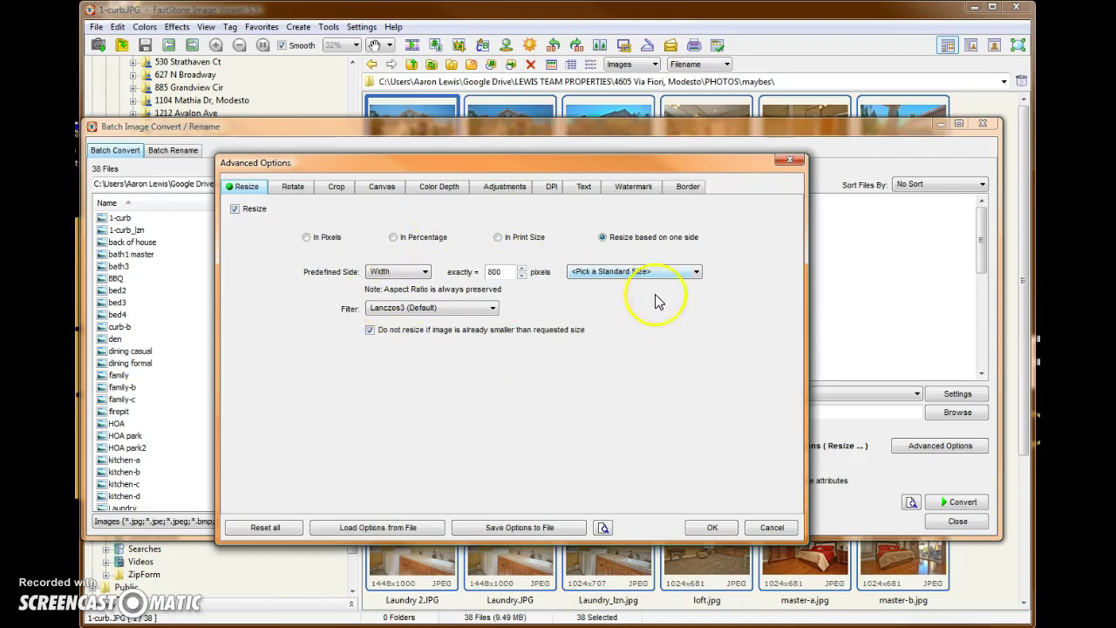
left_click(710, 527)
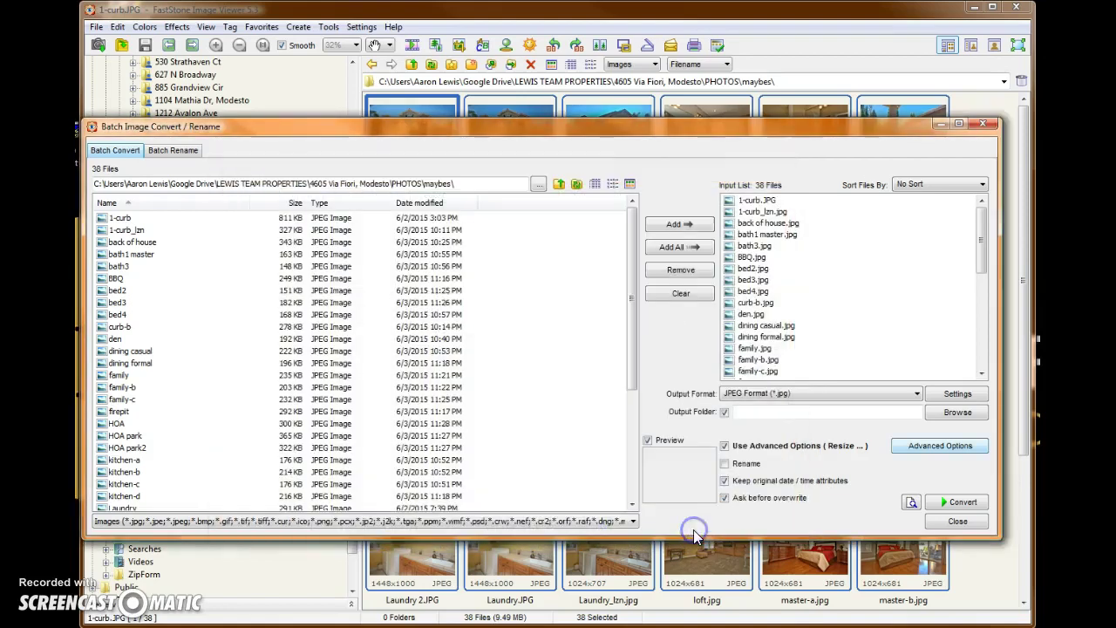
After the missing-folder warning, create 'test resize' under Documents\DUMP files as the output folder
left_click(963, 506)
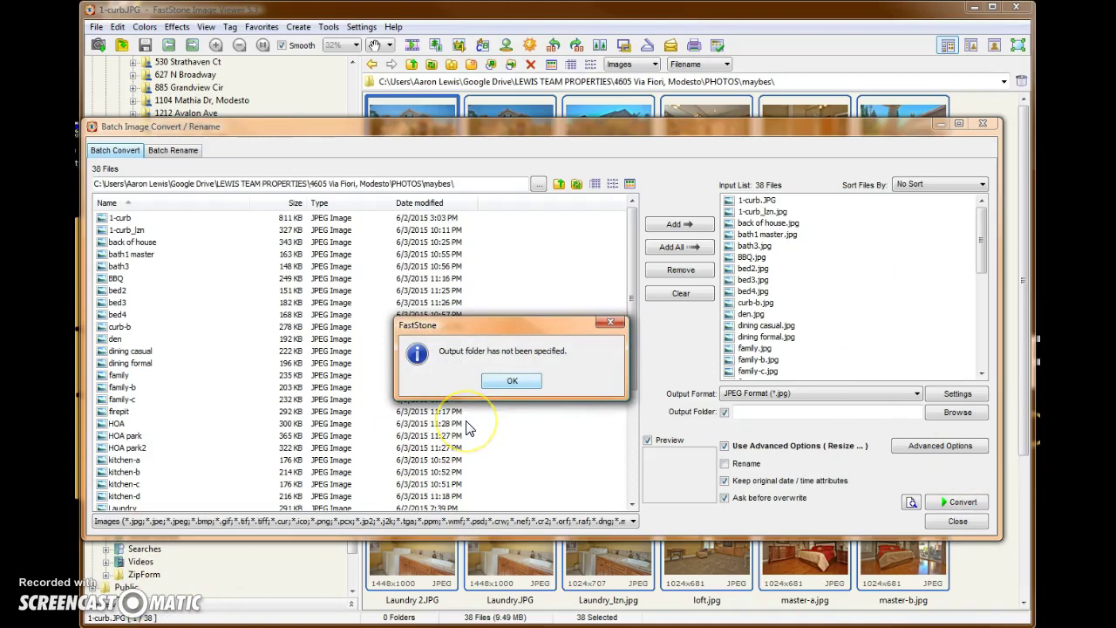
left_click(508, 383)
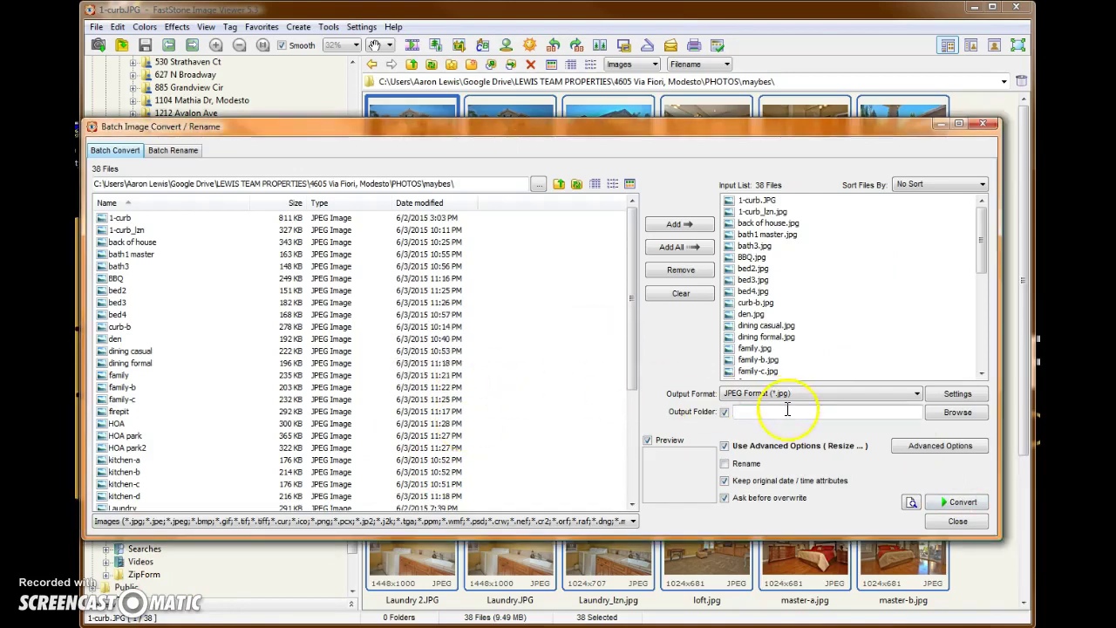
left_click(951, 416)
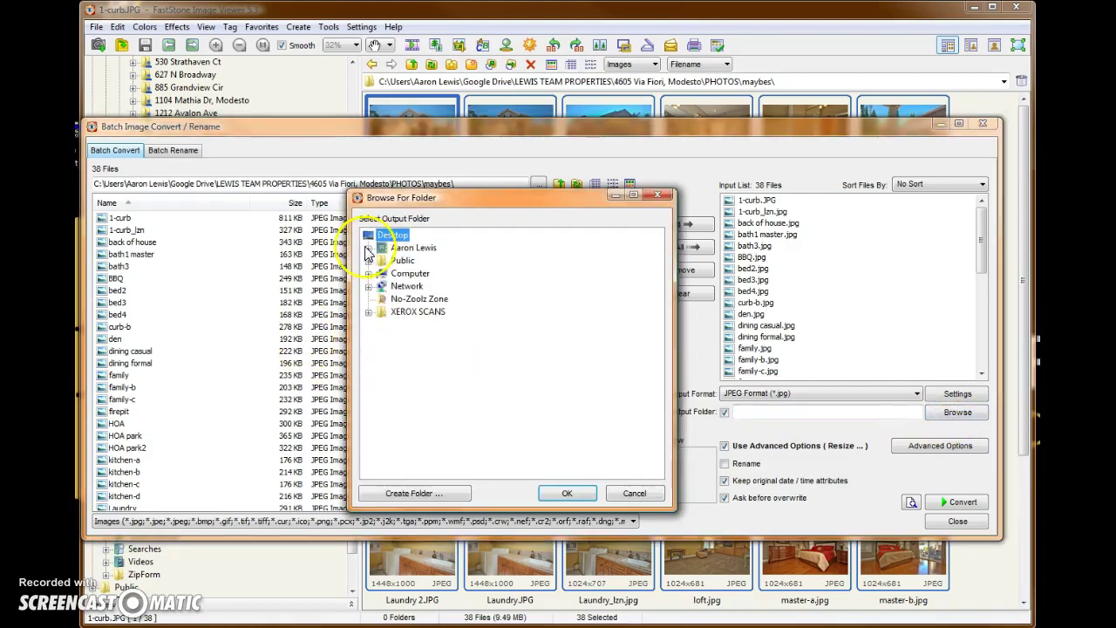
left_click(369, 249)
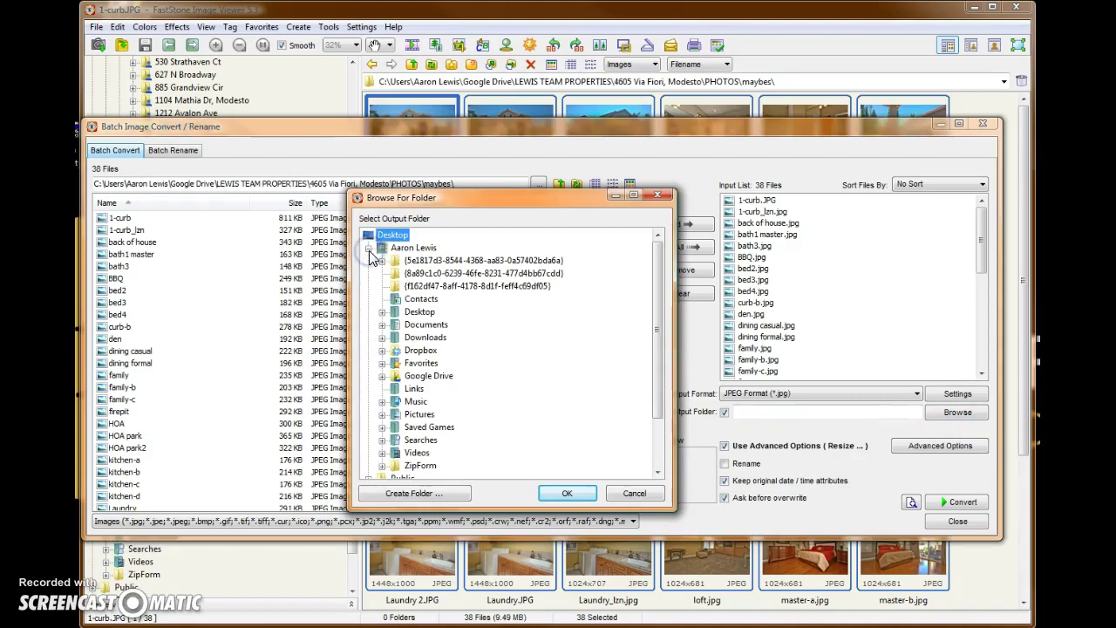
left_click(382, 325)
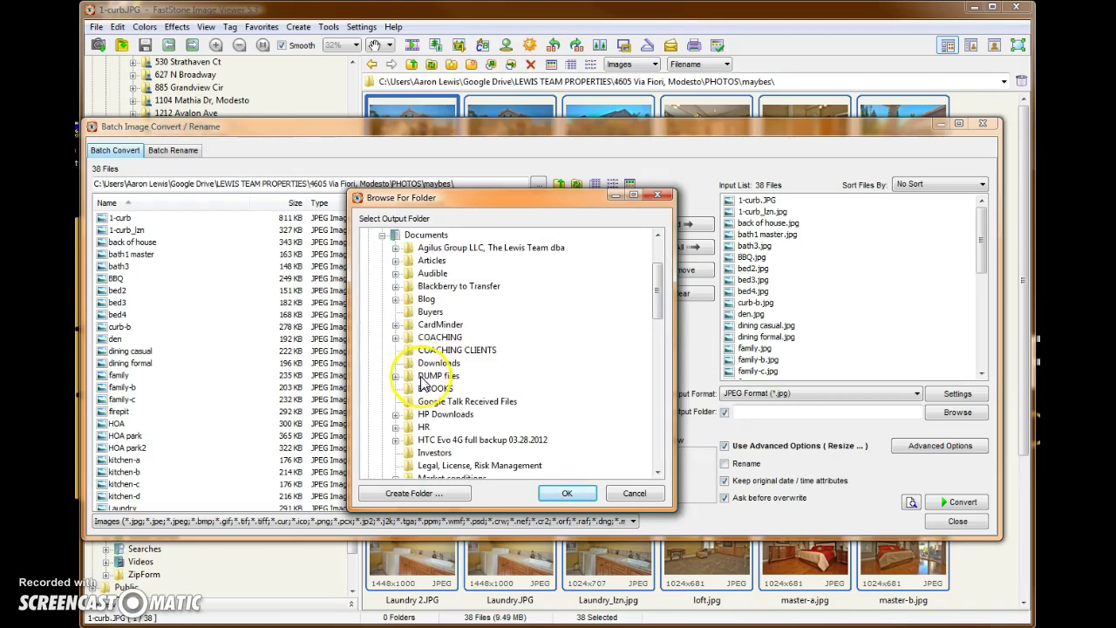
left_click(433, 375)
left_click(433, 493)
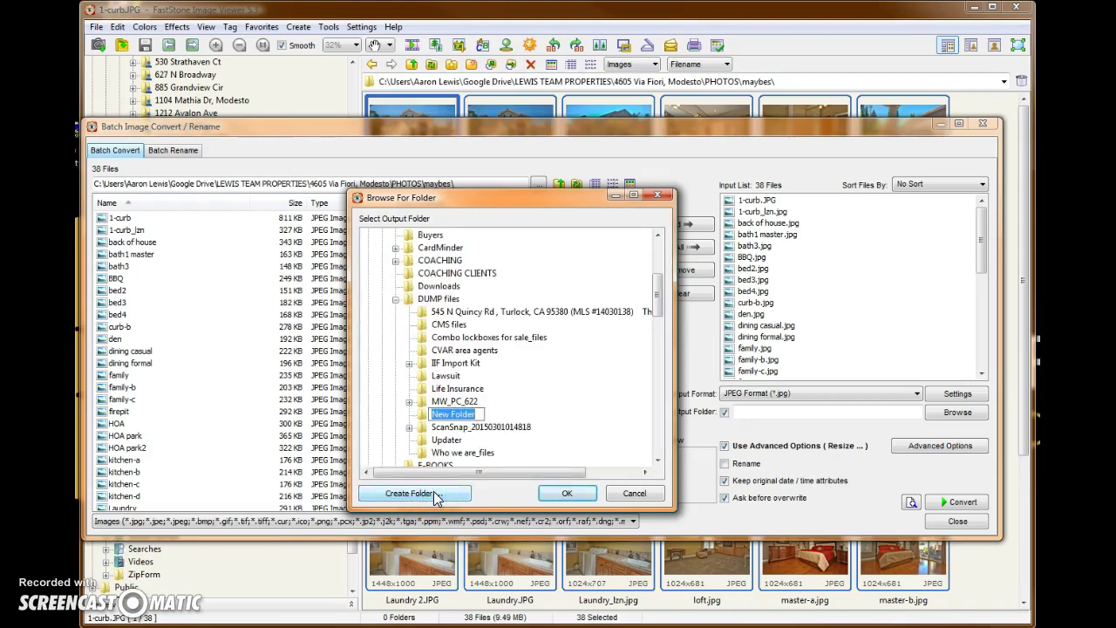
type("t")
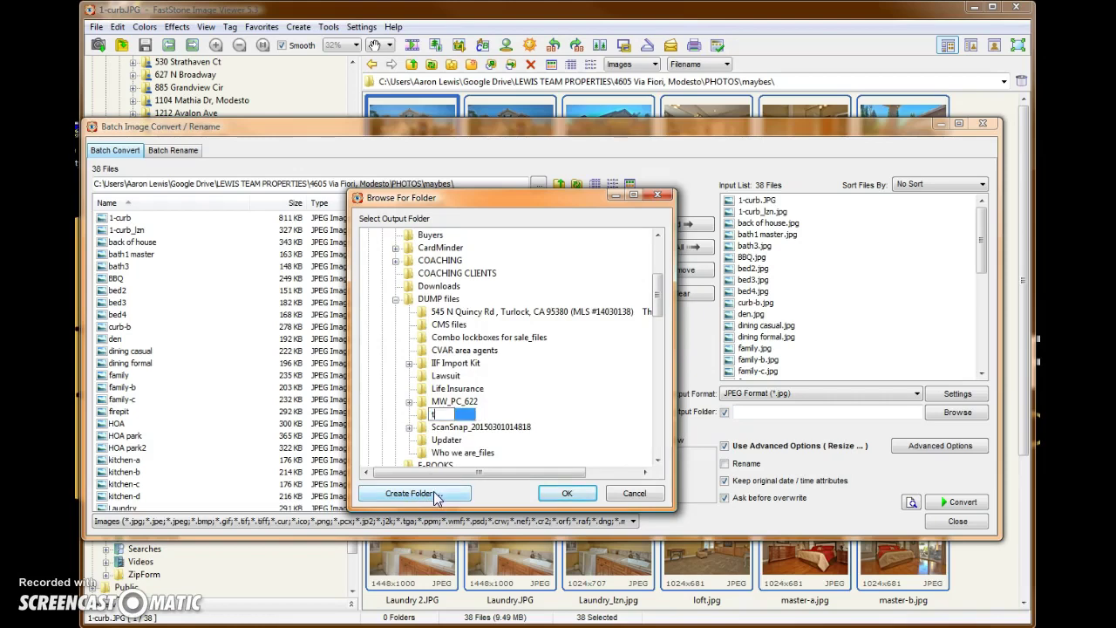
type("est resize")
key("Return")
key("Return")
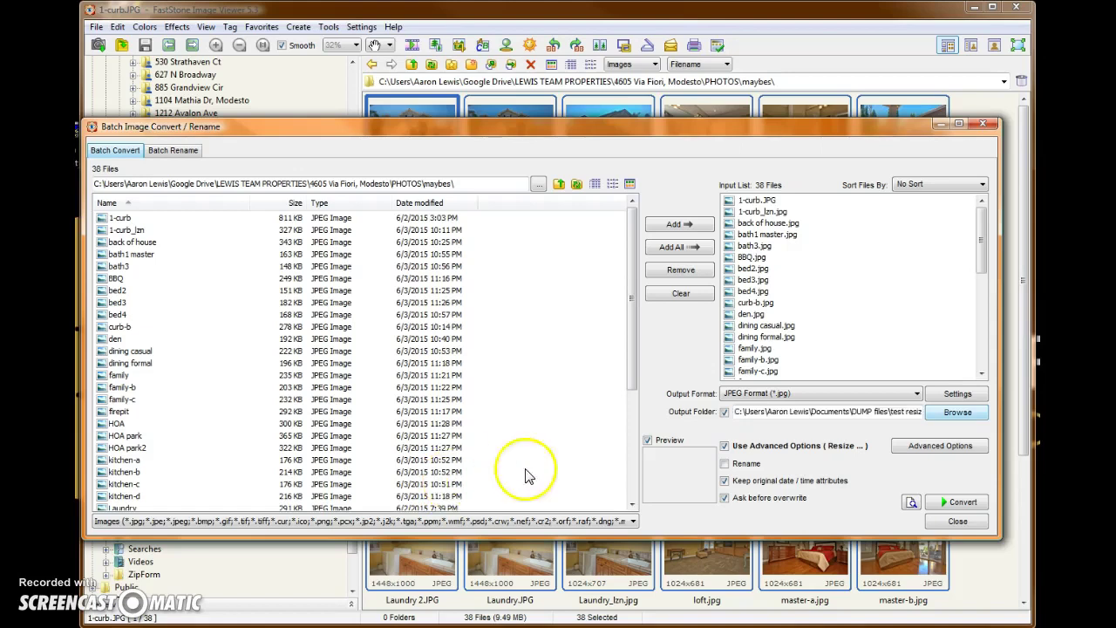
left_click_drag(735, 413, 952, 408)
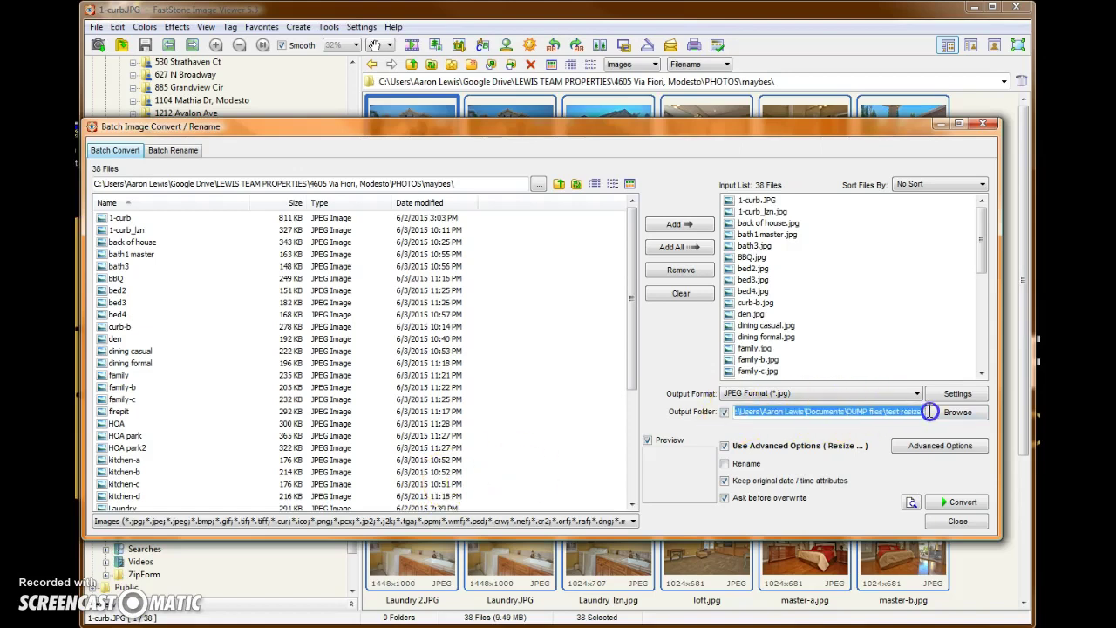
Convert all 38 photos, shrinking 9,724 KB to 5,431 KB, then close with Done
left_click(964, 504)
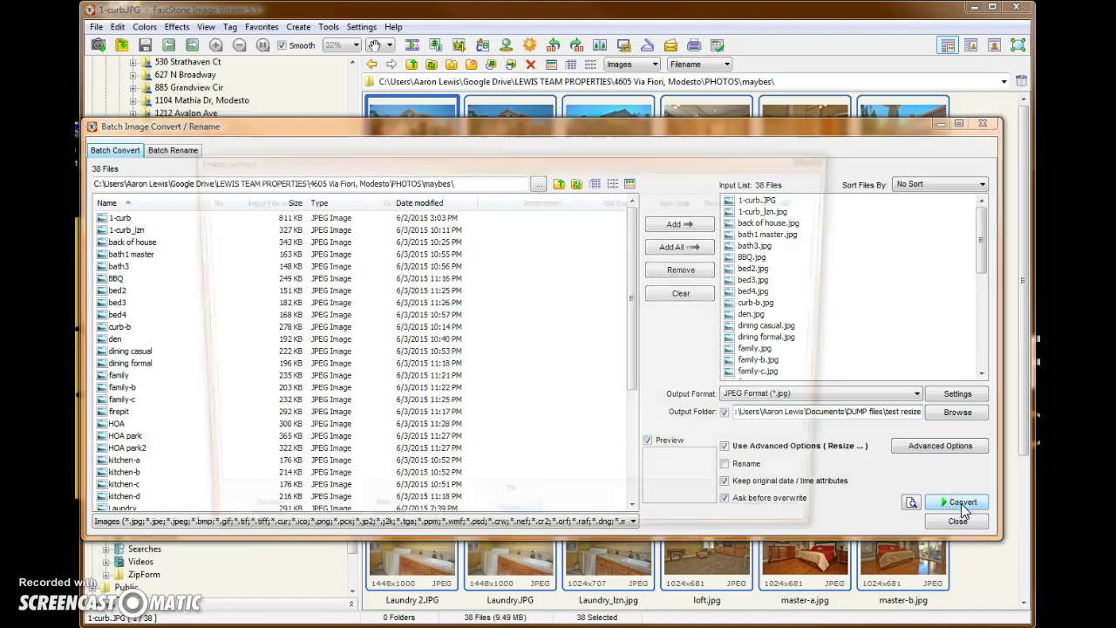
left_click(648, 413)
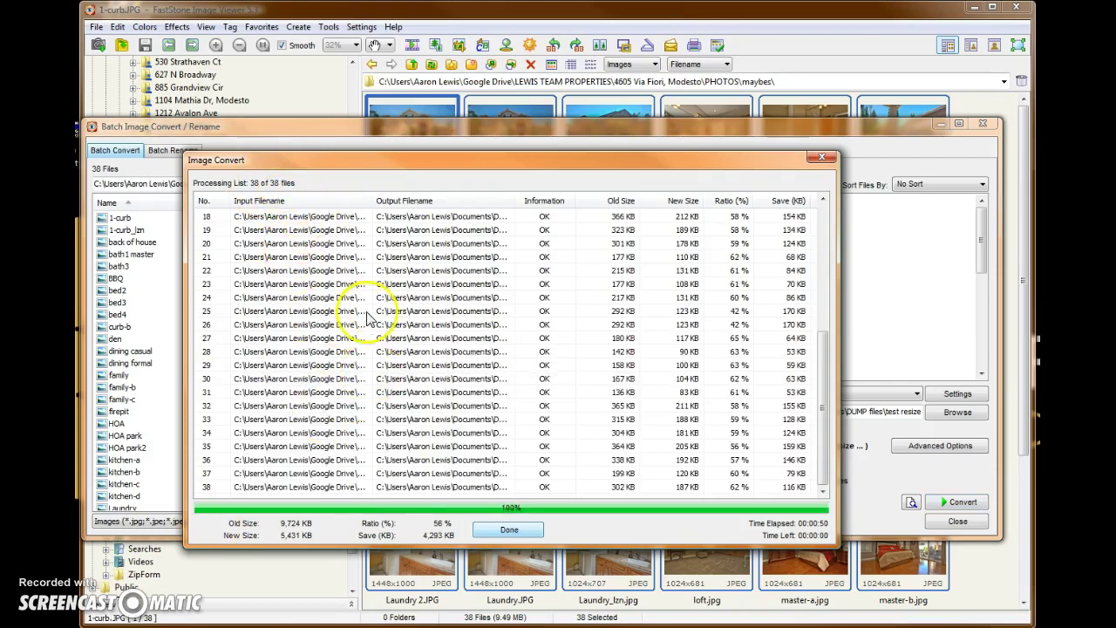
left_click(508, 529)
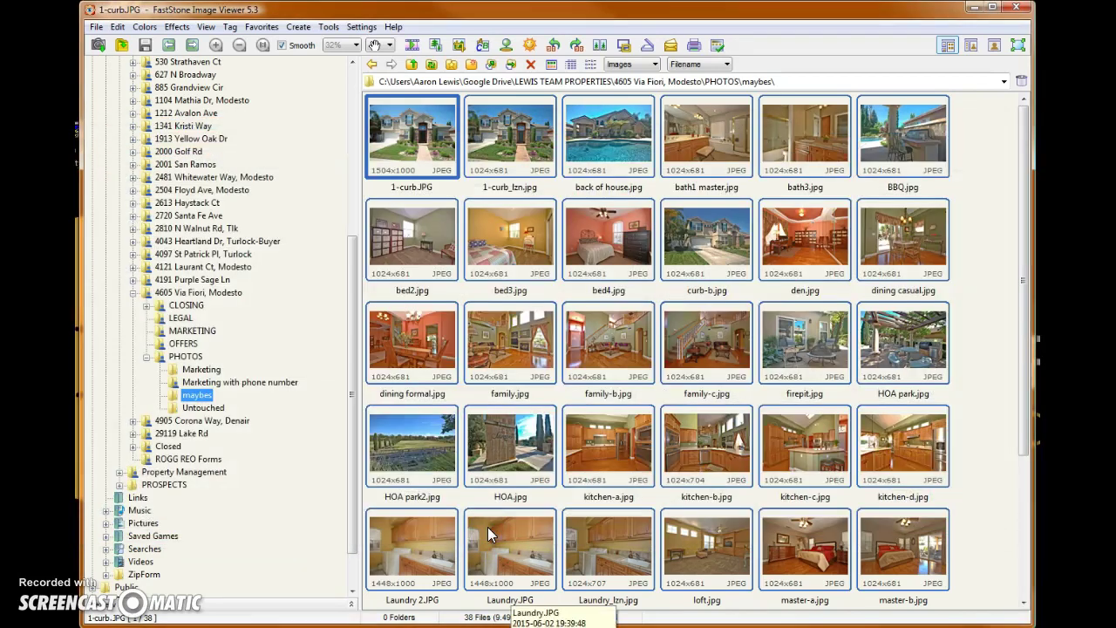
Collapse Google Drive and navigate to Documents > DUMP files > test resize in the folder tree
left_click(202, 400)
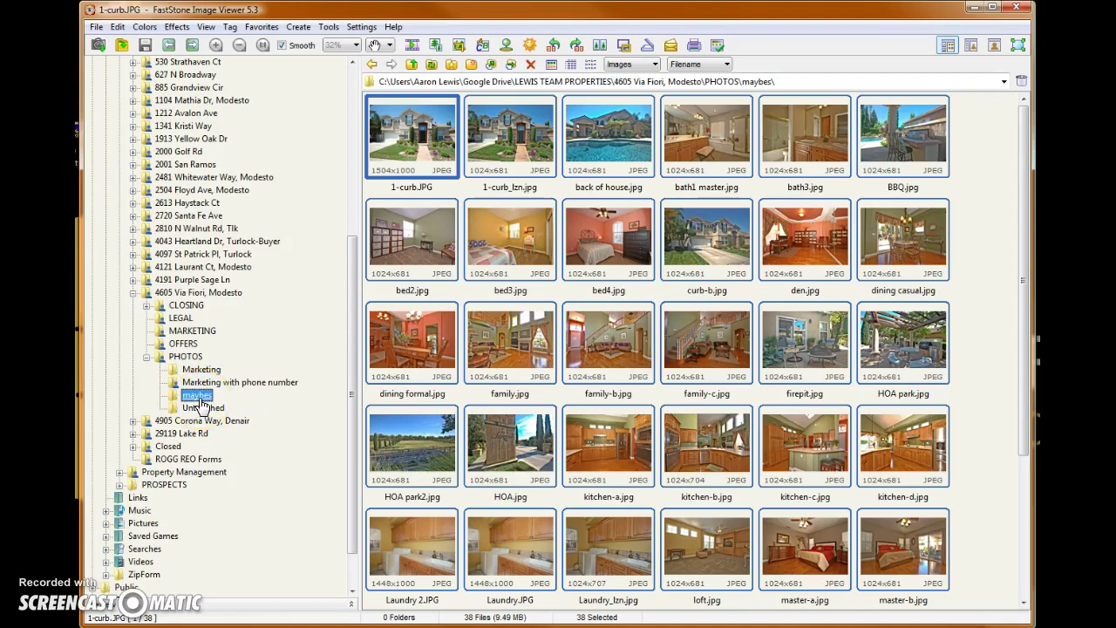
left_click_drag(350, 272, 348, 103)
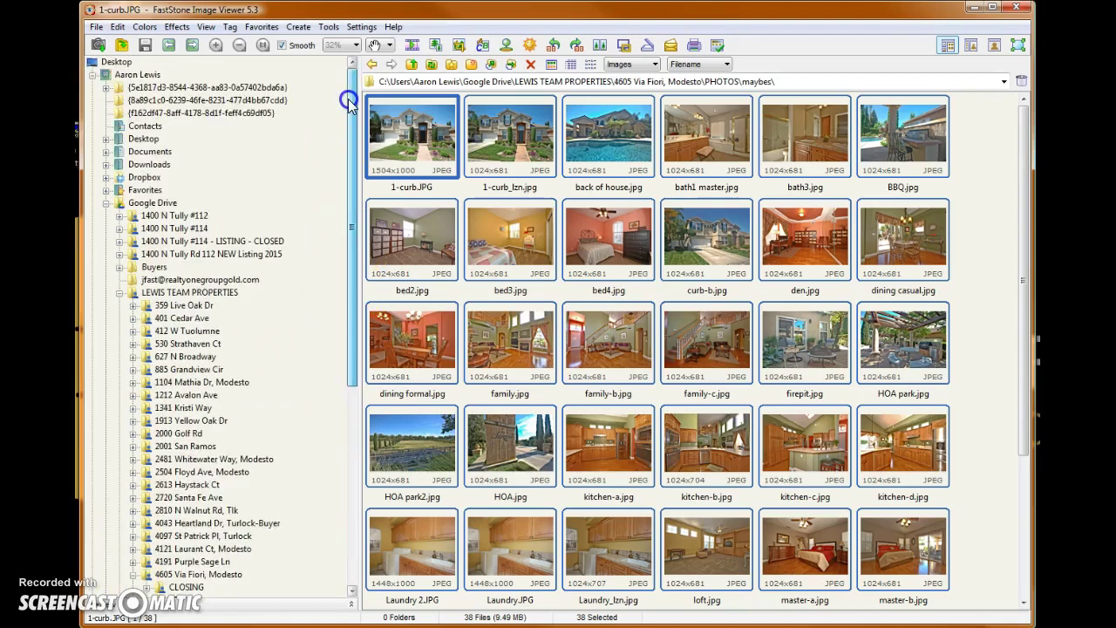
left_click(105, 203)
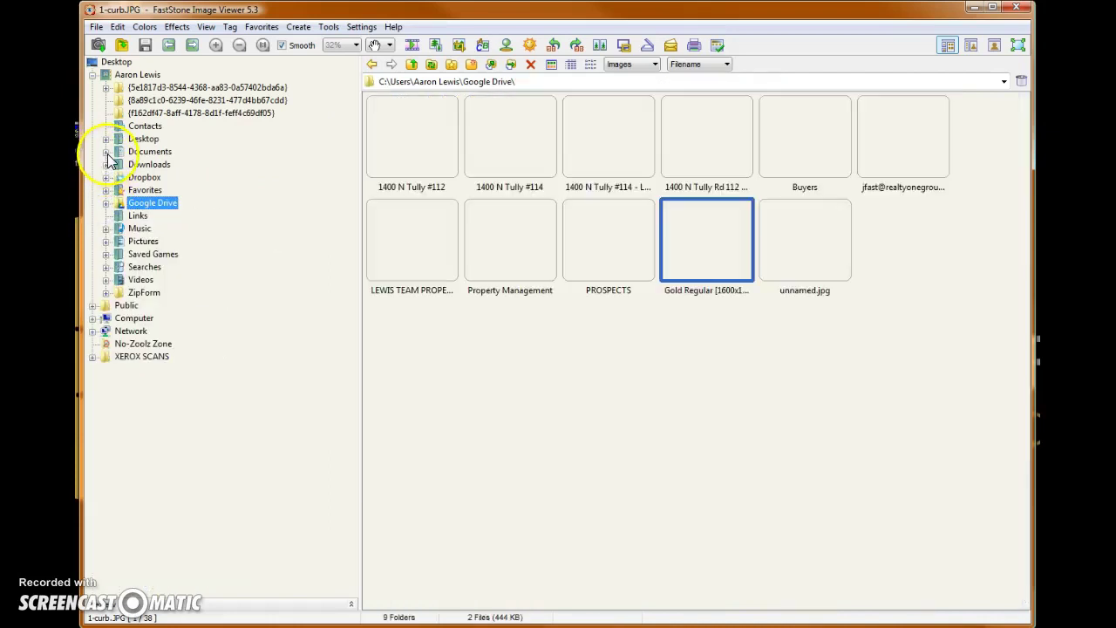
left_click(106, 152)
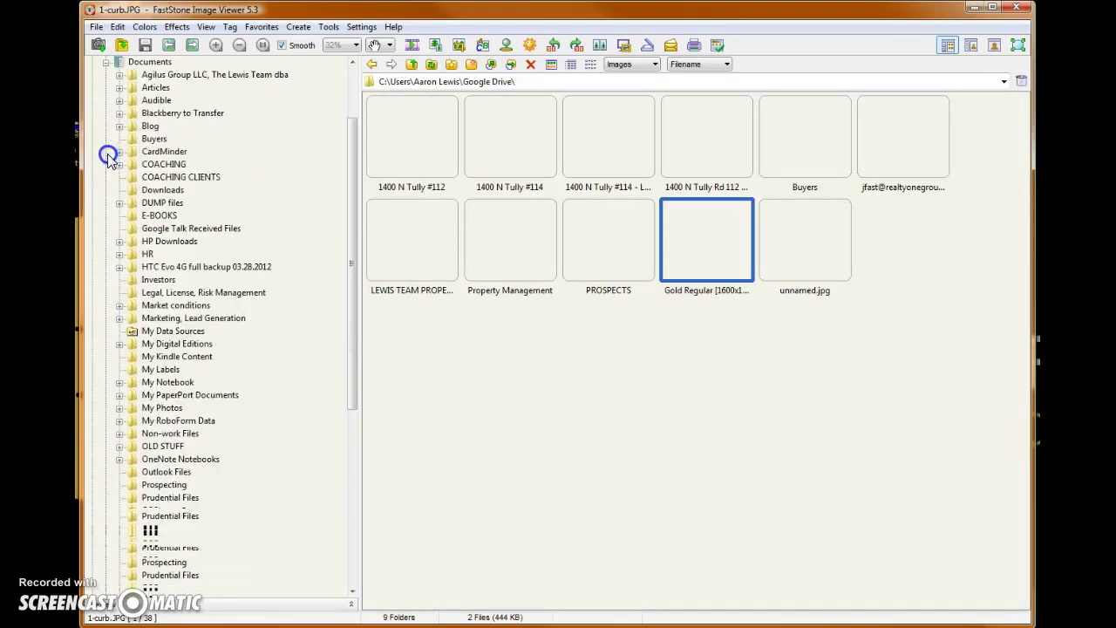
left_click(121, 204)
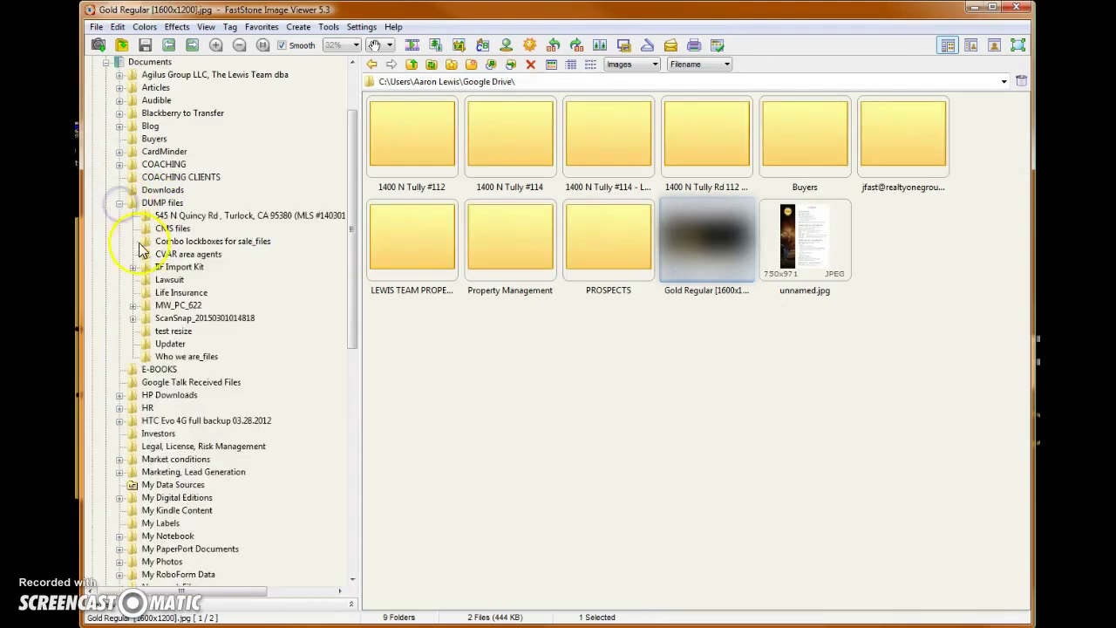
left_click(173, 331)
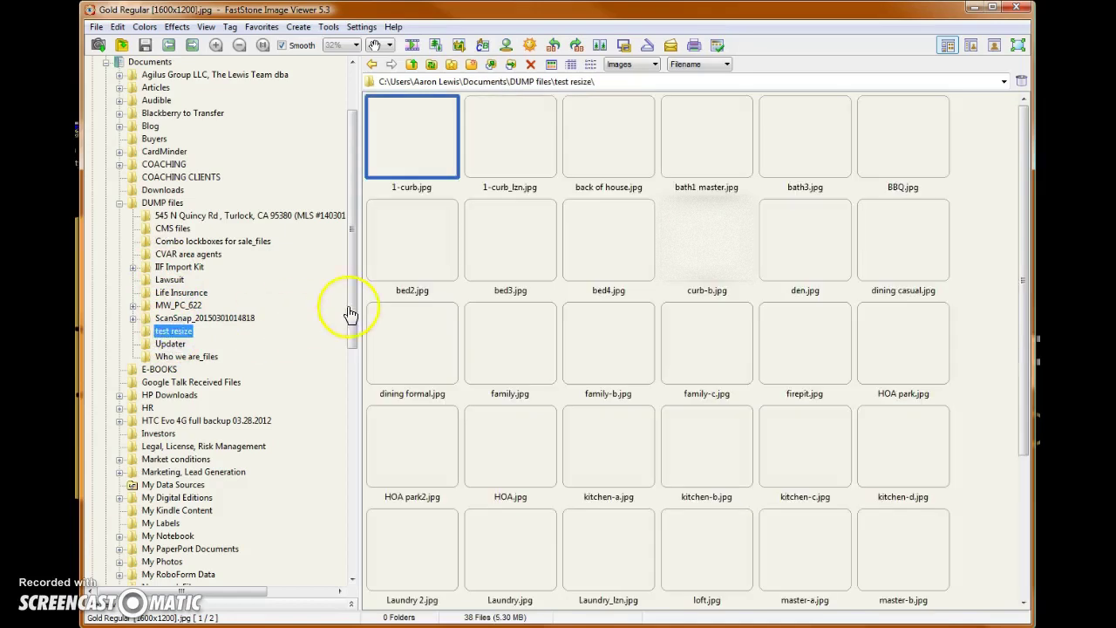
left_click_drag(351, 293, 356, 408)
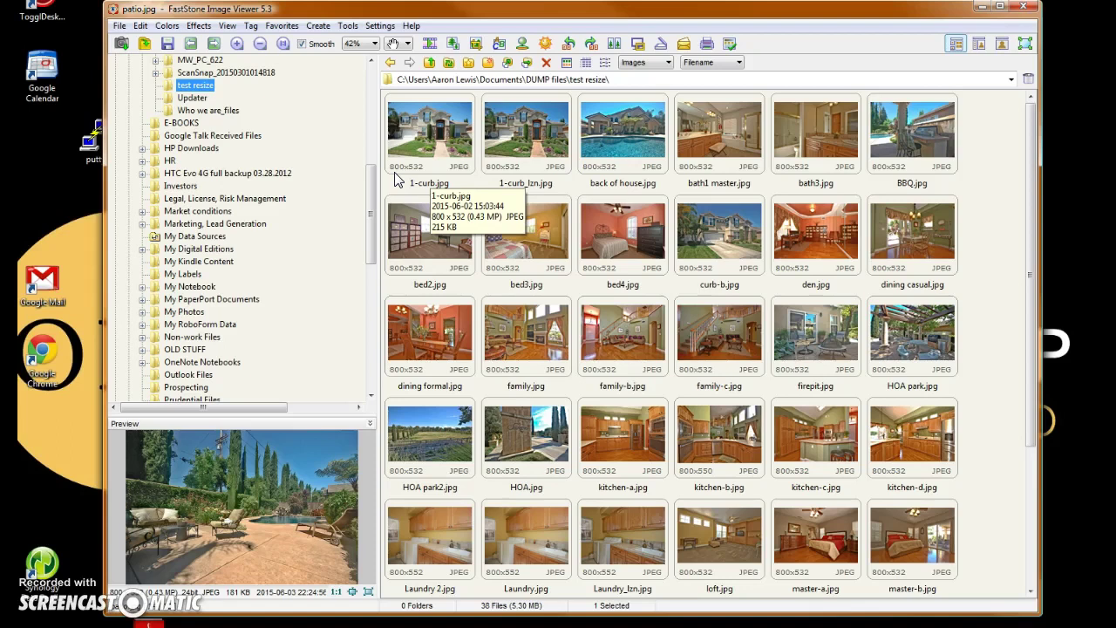
Select all 38 test resize thumbnails and add them all to a new batch conversion list
left_click(427, 132)
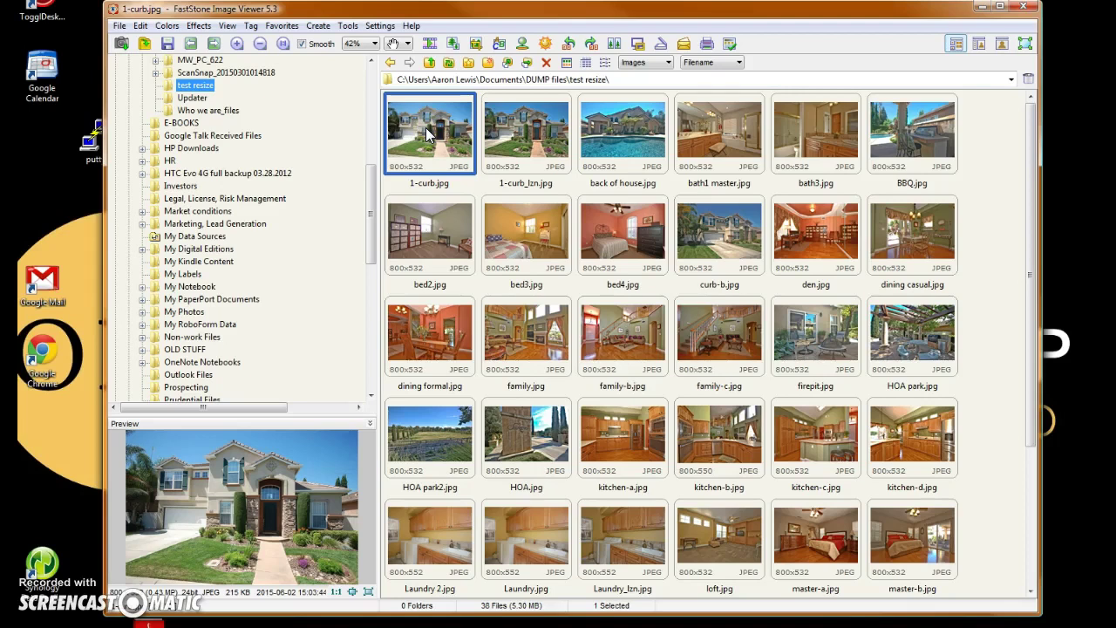
key("ctrl+a")
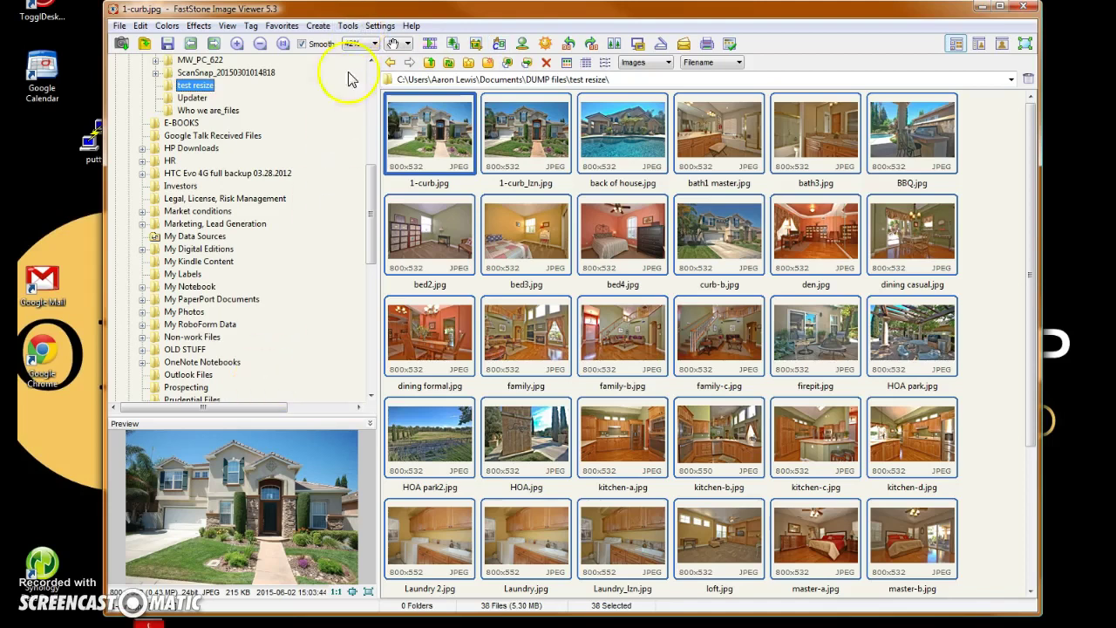
left_click(346, 25)
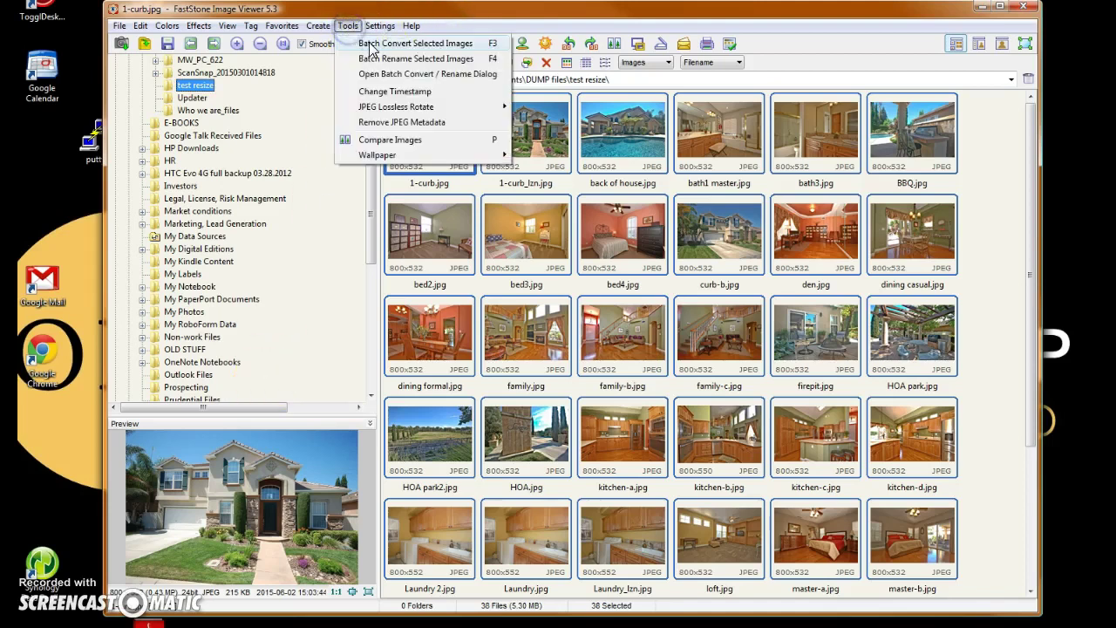
left_click(371, 46)
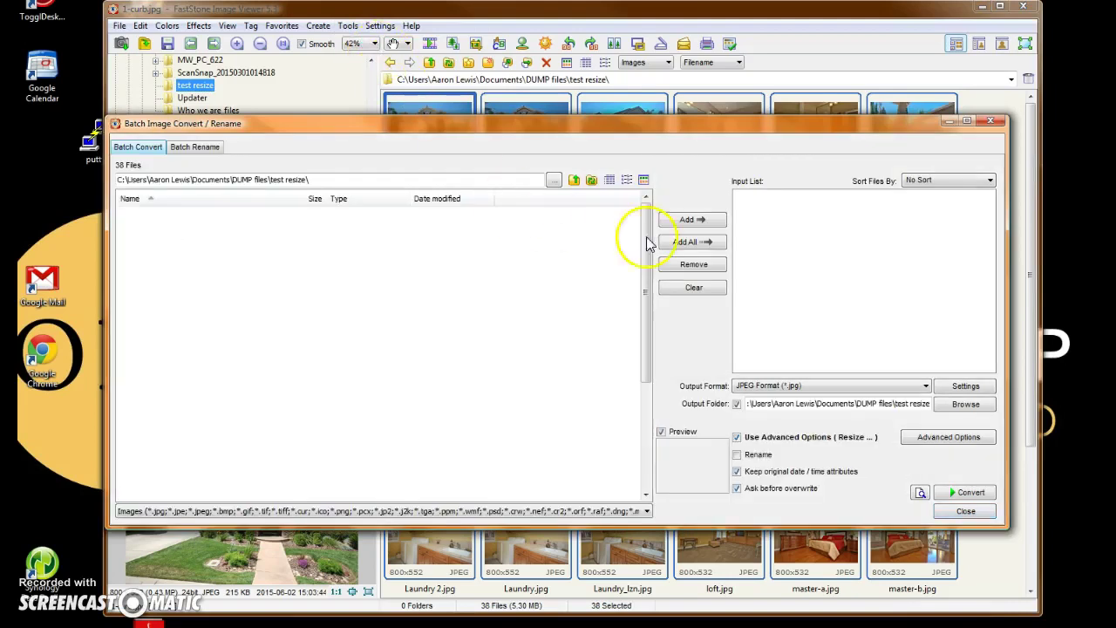
left_click(691, 242)
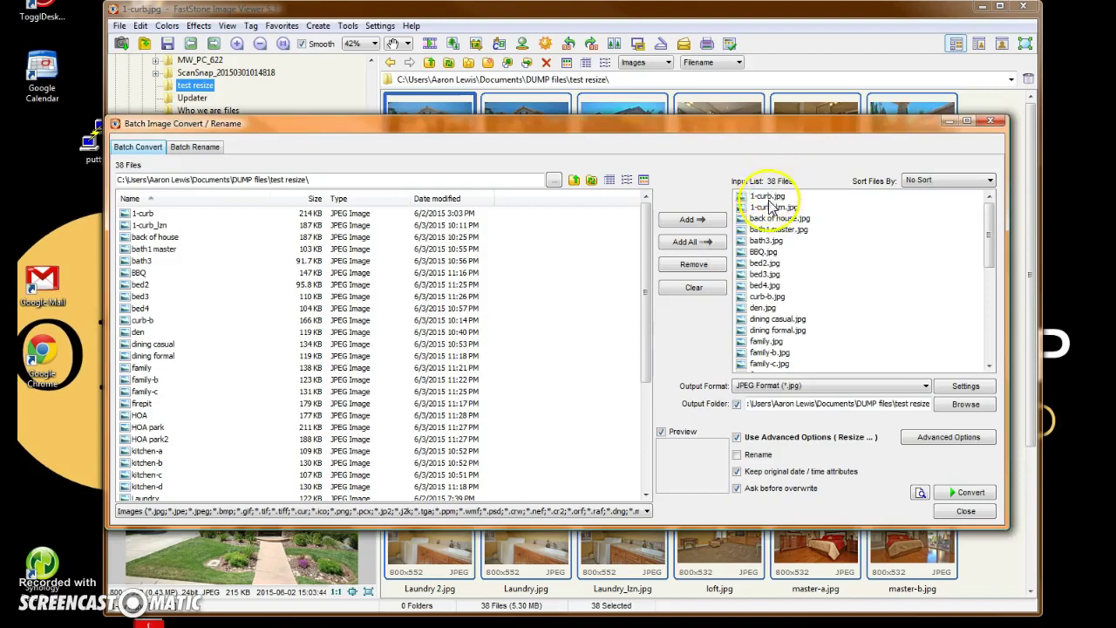
In Advanced Options, turn off Resize and turn on Add Watermark
left_click(931, 444)
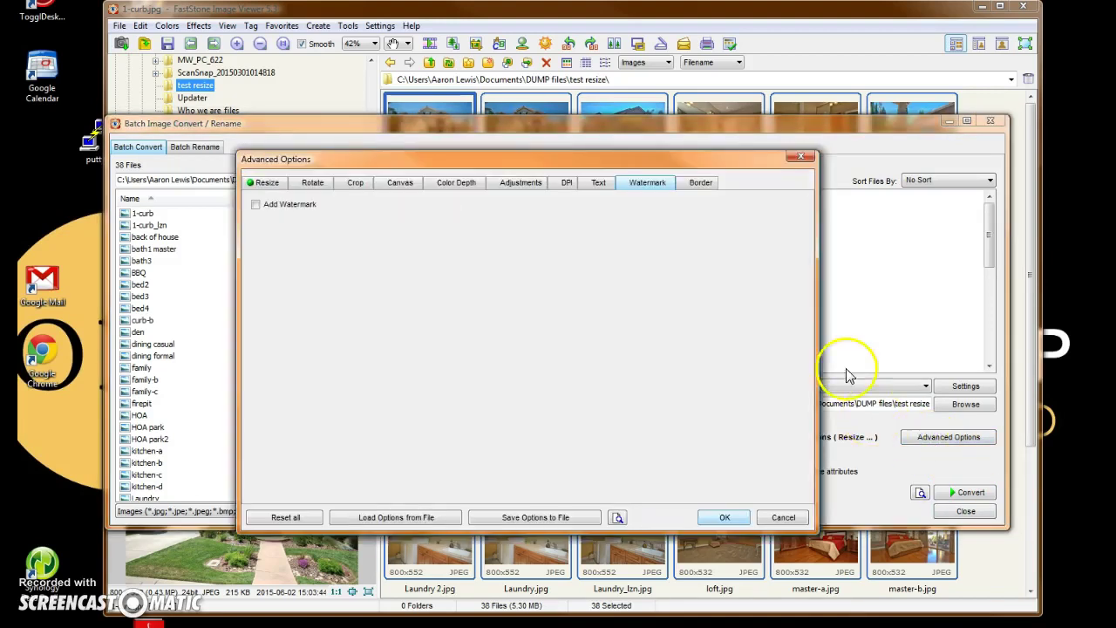
left_click(264, 183)
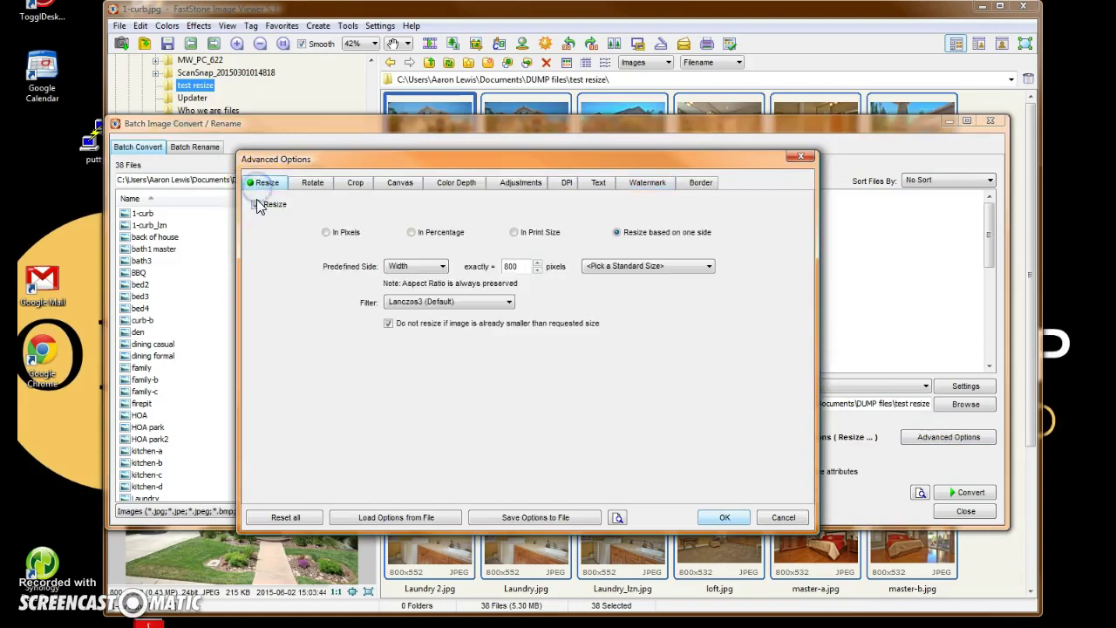
left_click(256, 205)
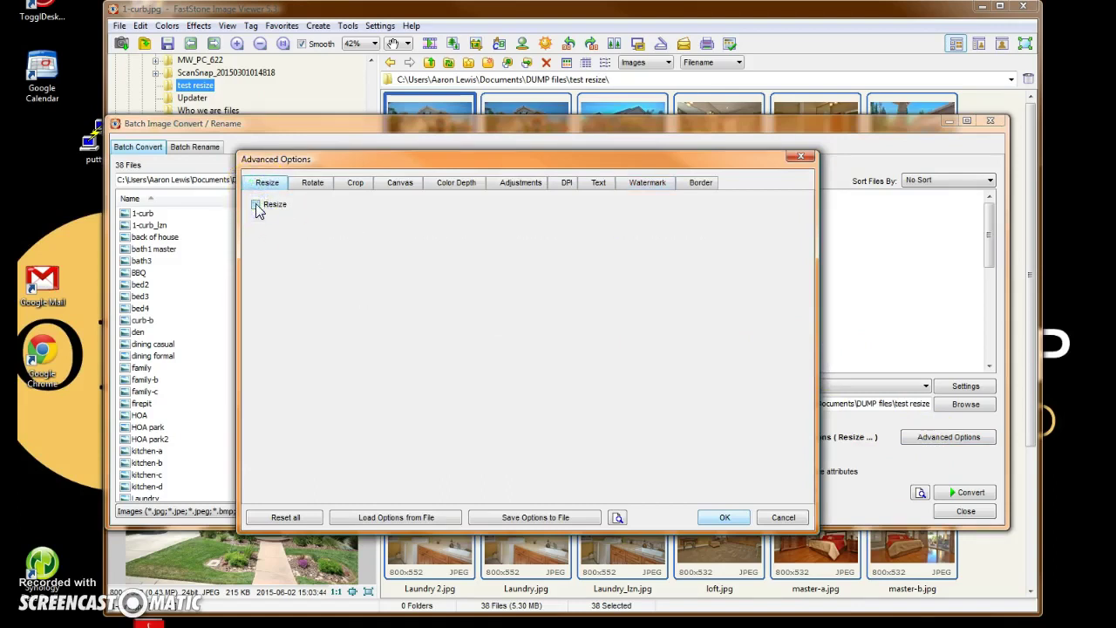
left_click(645, 184)
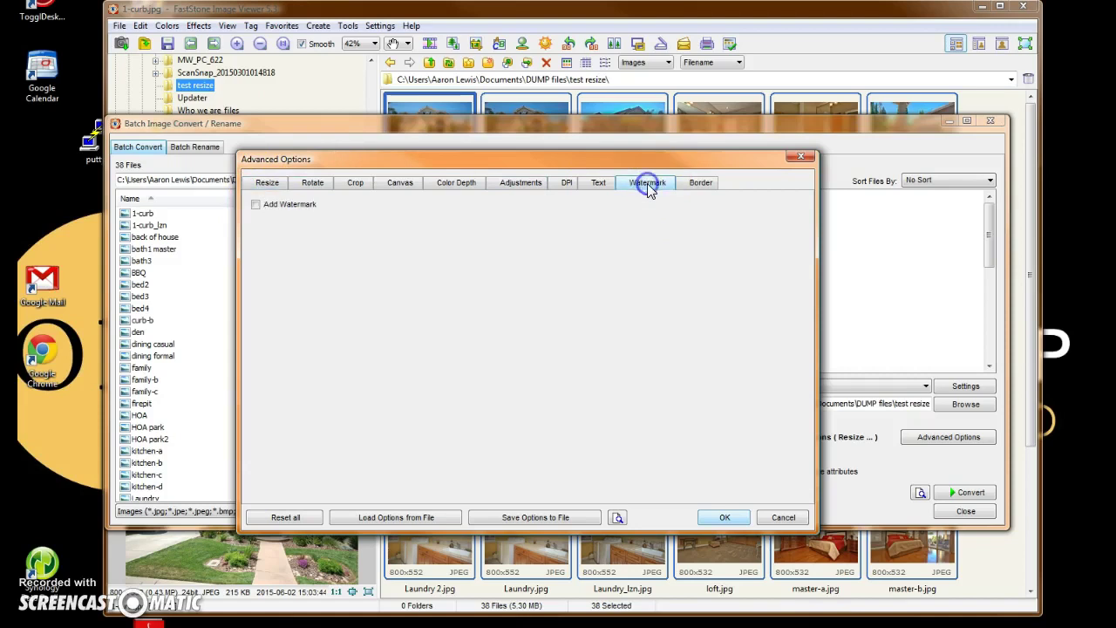
left_click(255, 205)
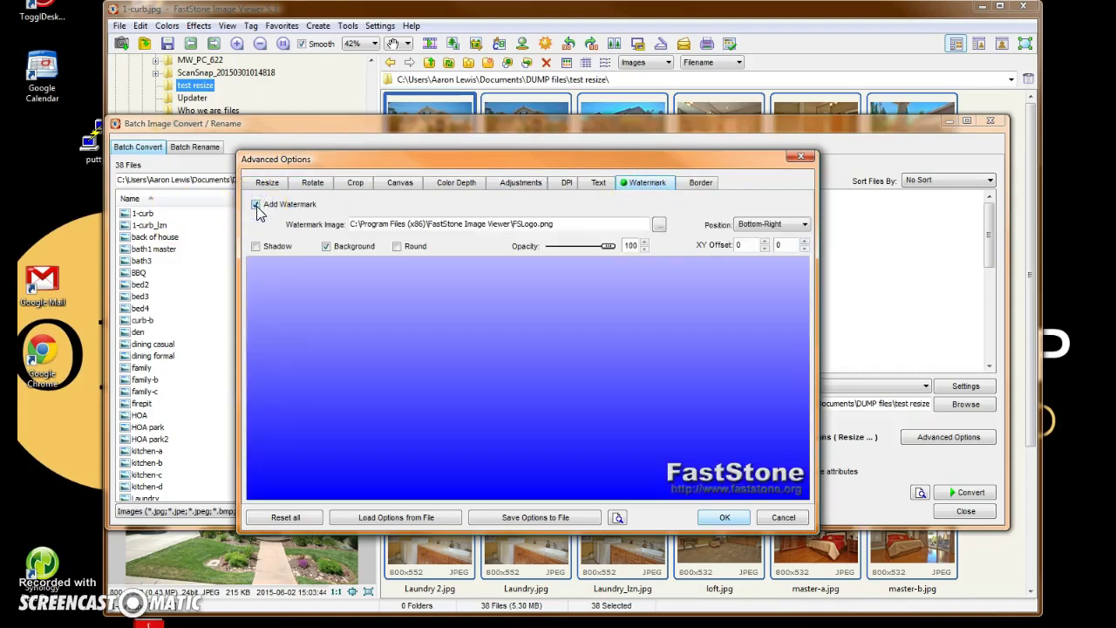
left_click(660, 225)
Use the phone-number image as watermark at Bottom-Center with opacity 50, and confirm
left_click(660, 227)
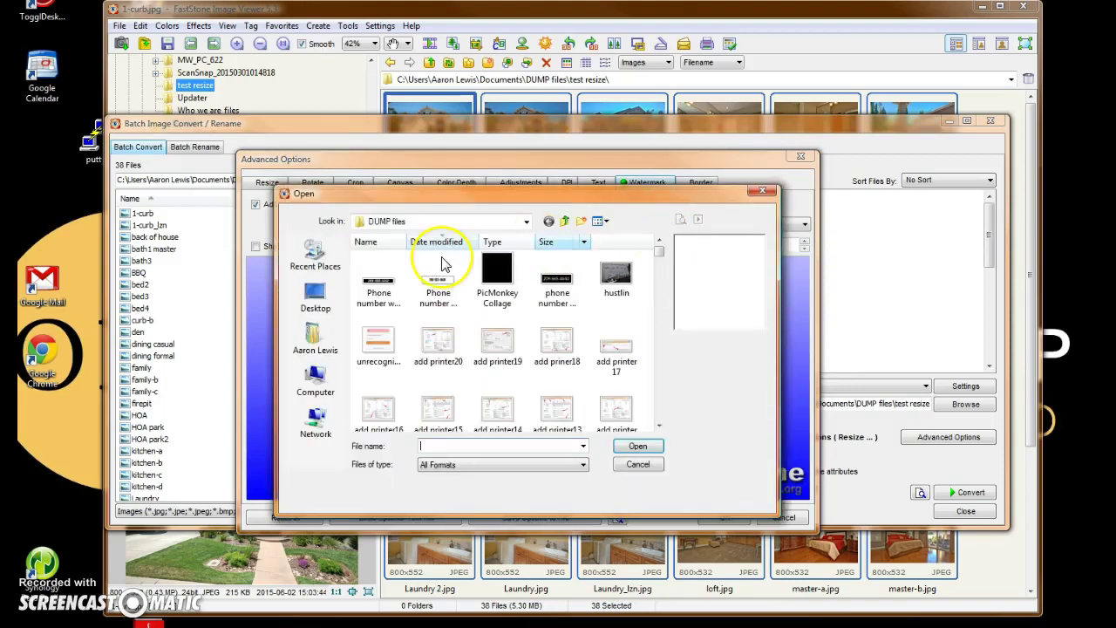
double_click(376, 291)
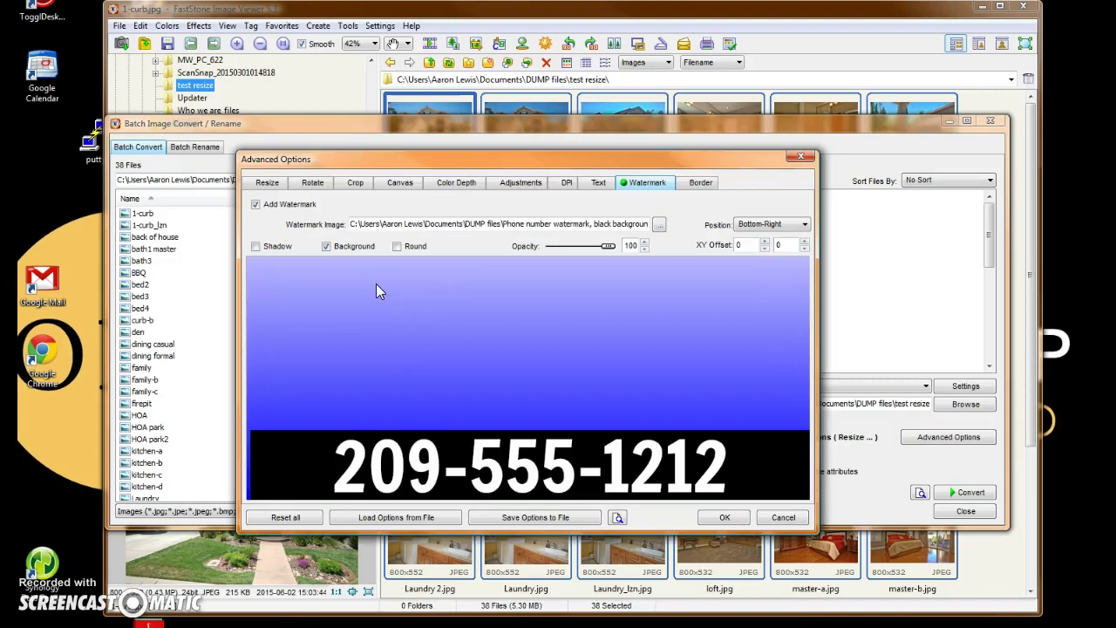
left_click(753, 224)
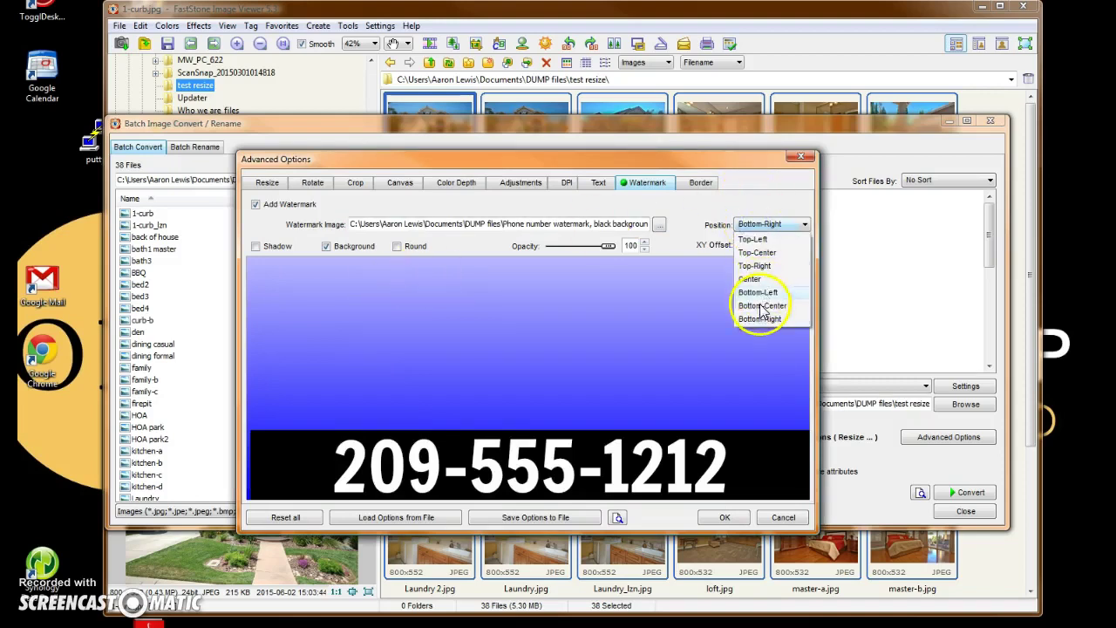
left_click(761, 306)
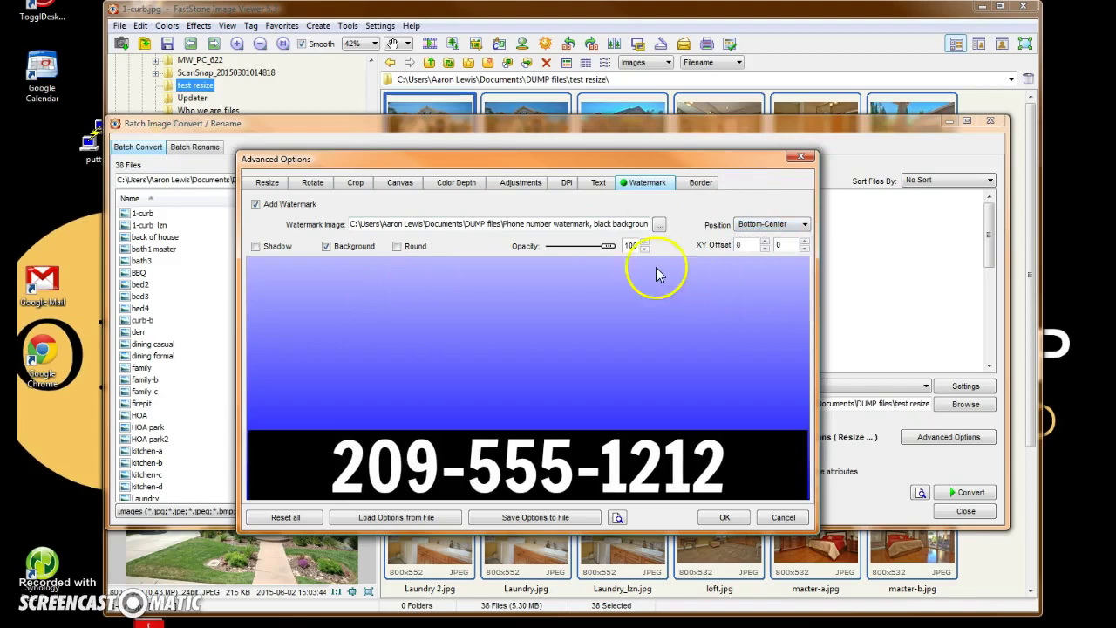
double_click(630, 246)
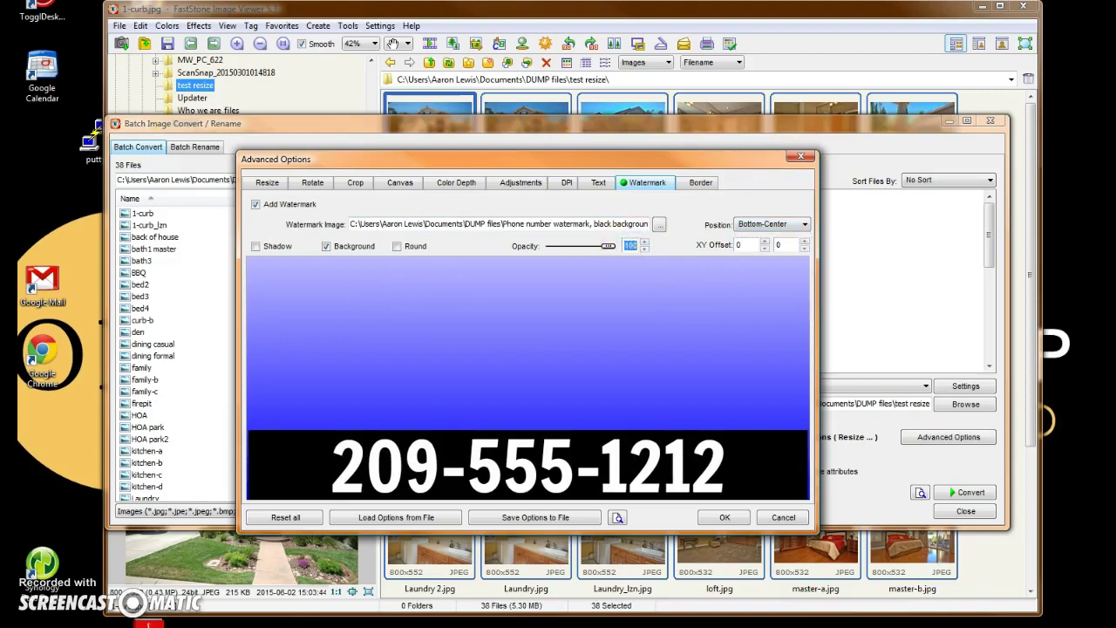
type("50")
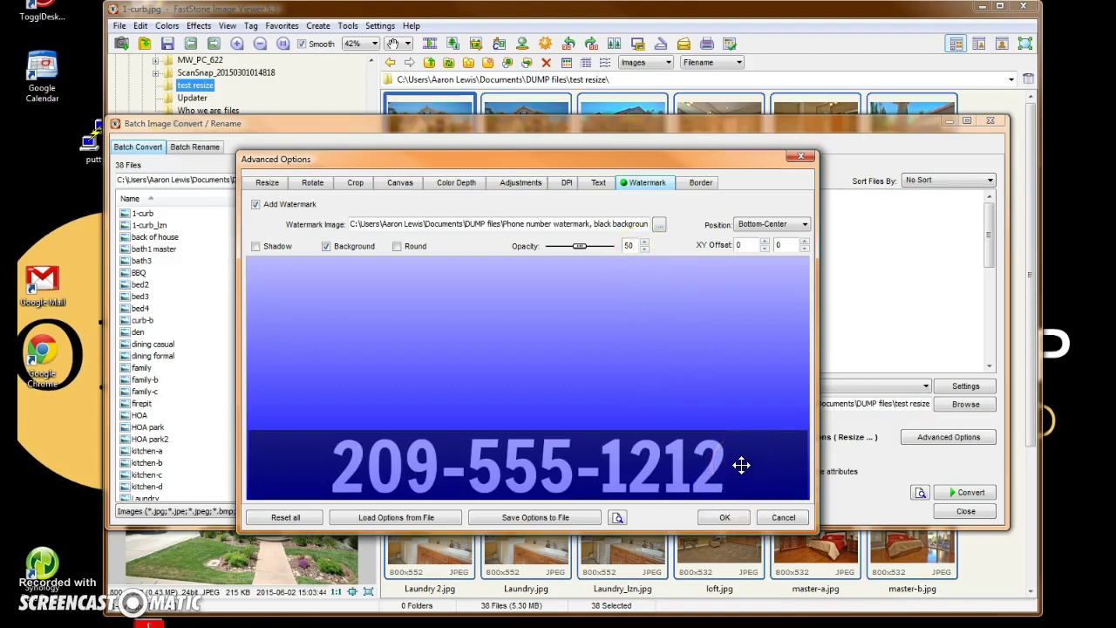
left_click(724, 517)
left_click(968, 494)
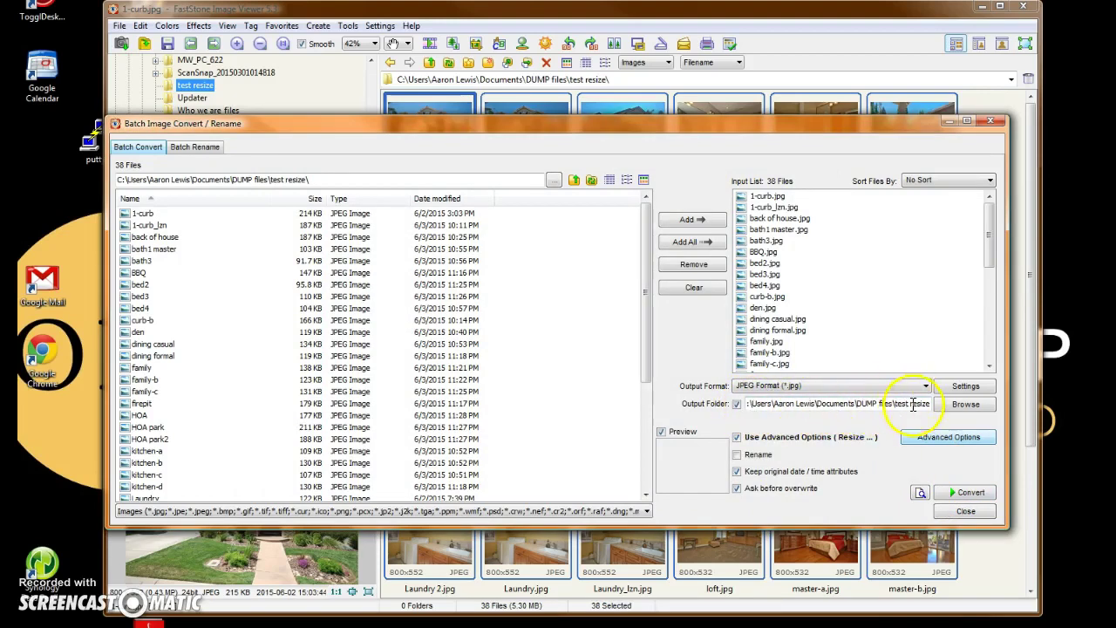
Convert all 38 photos with Yes to All overwrite, 5,431 KB becoming 5,373 KB
left_click(971, 493)
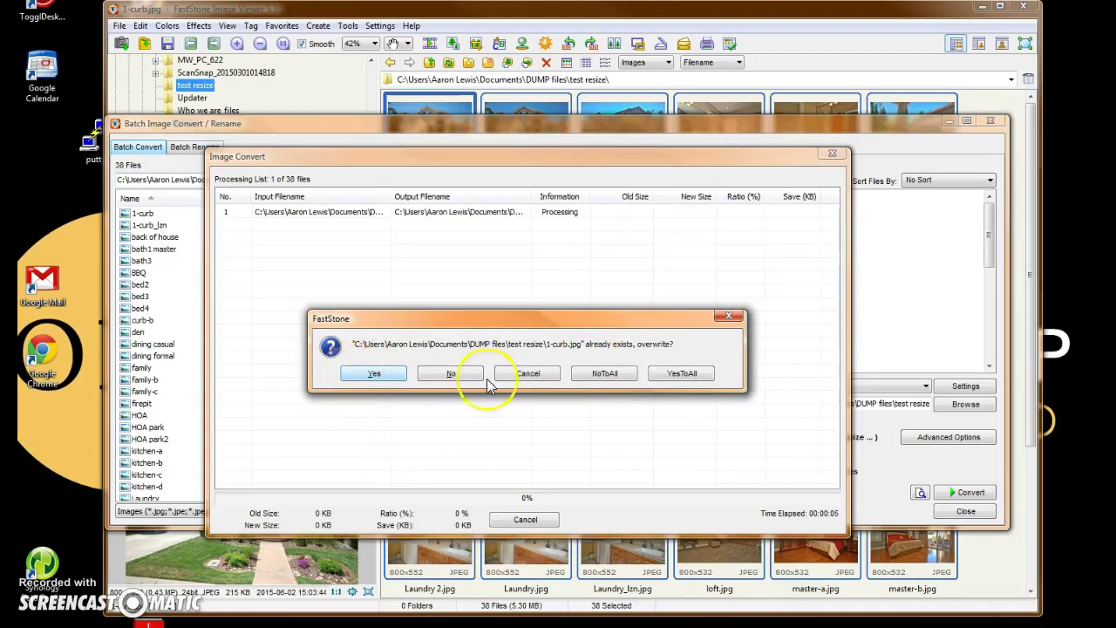
left_click(685, 374)
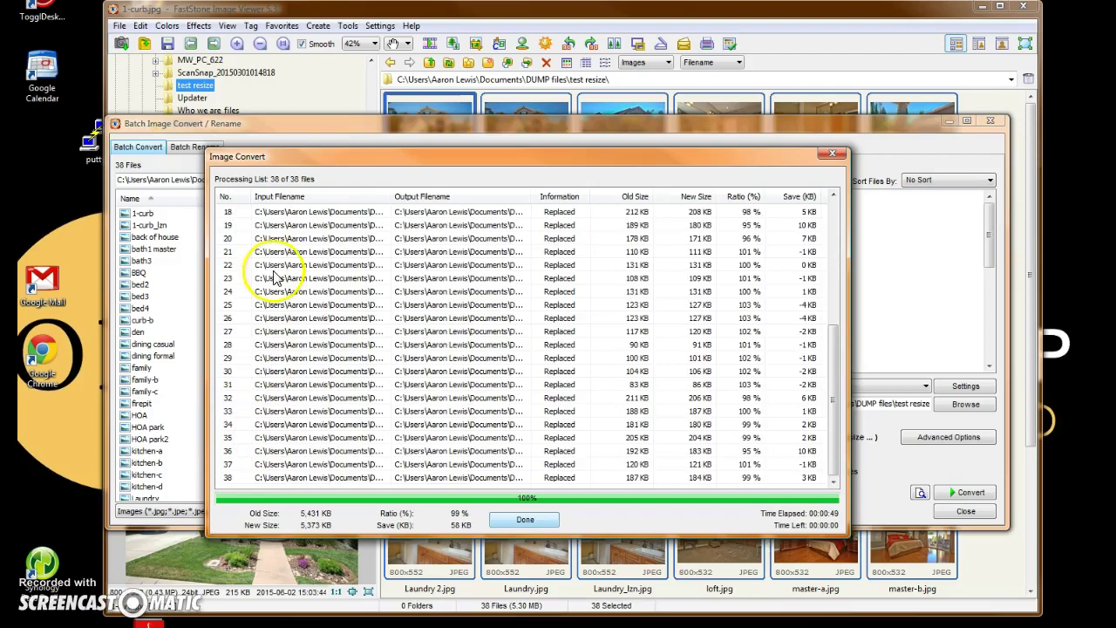
left_click(525, 519)
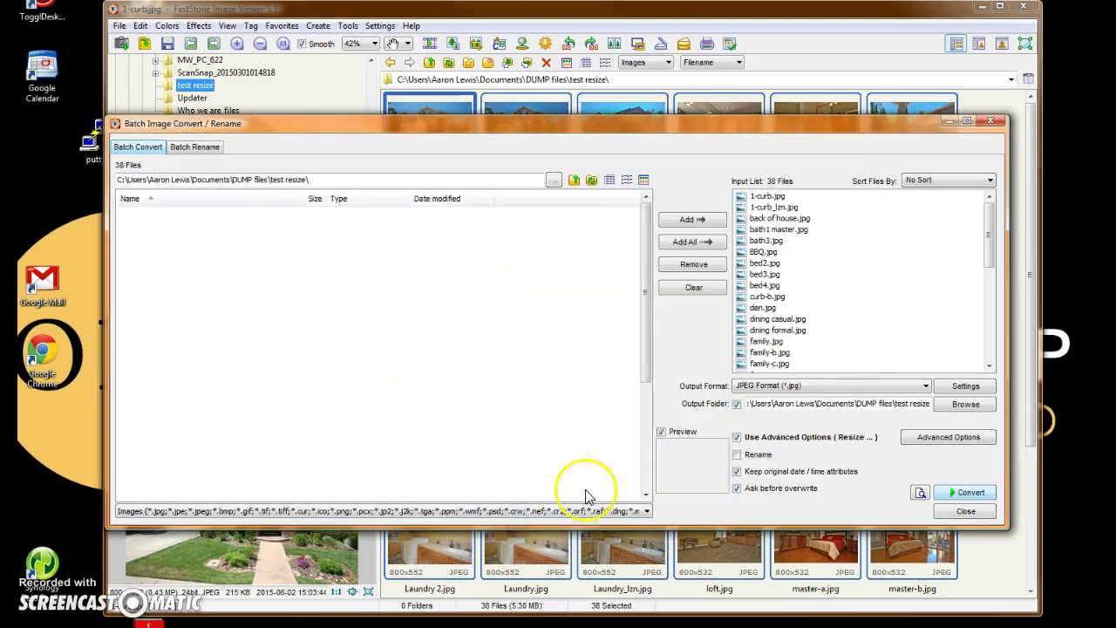
Close the batch converter and preview the watermarked 1-curb.jpg photo
left_click(974, 511)
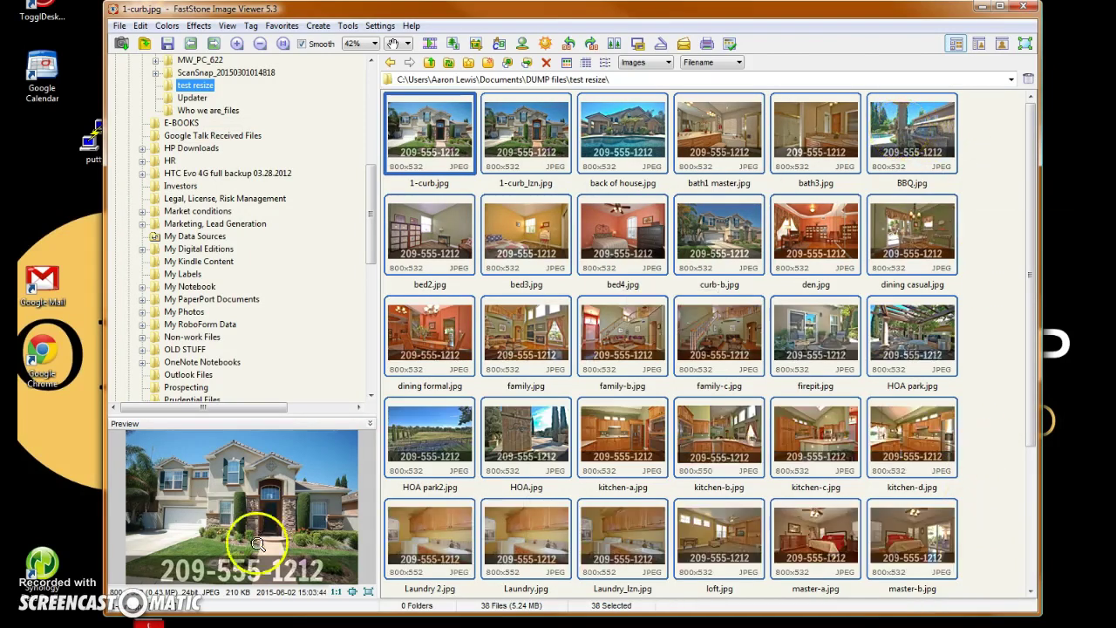
left_click(425, 133)
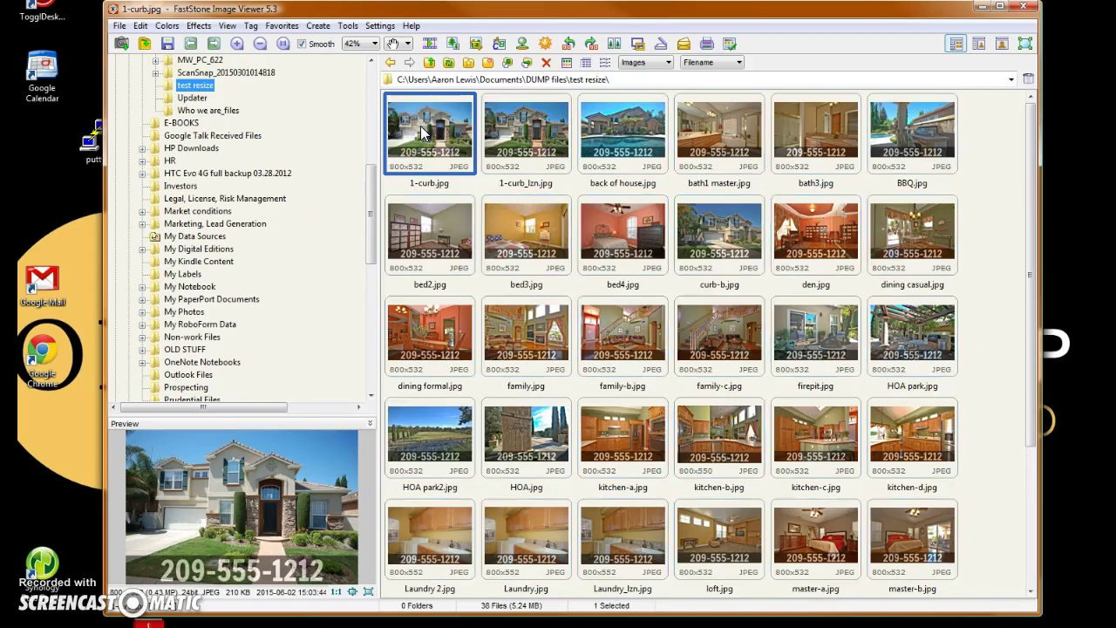